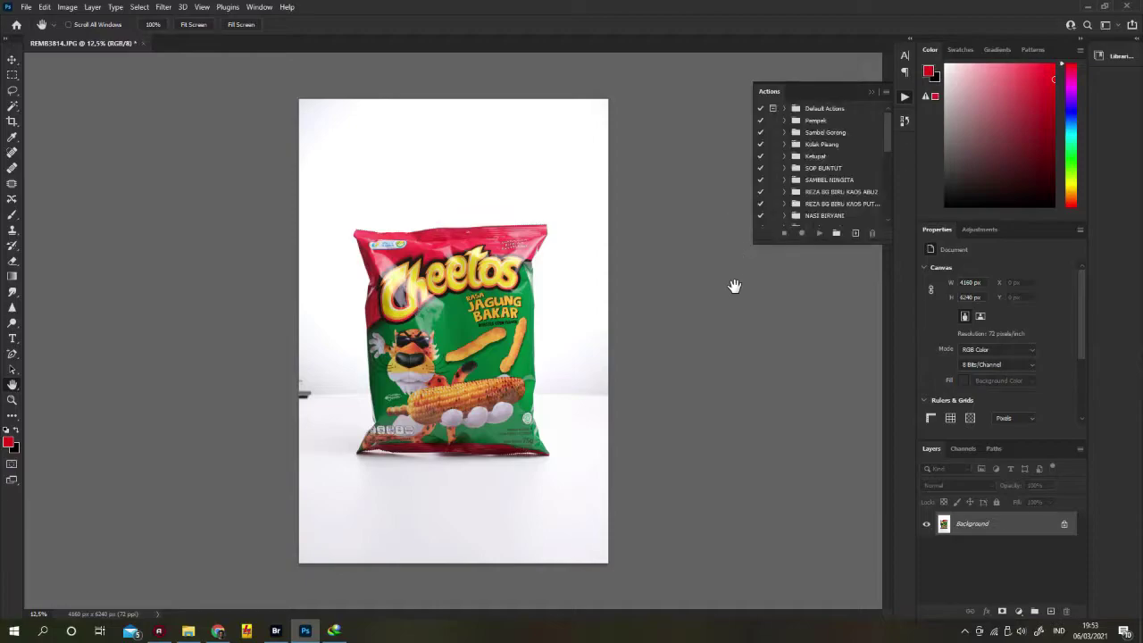
- Duplicate the Cheetos photo's Background layer to create a 'Background copy' layer
left_click(164, 9)
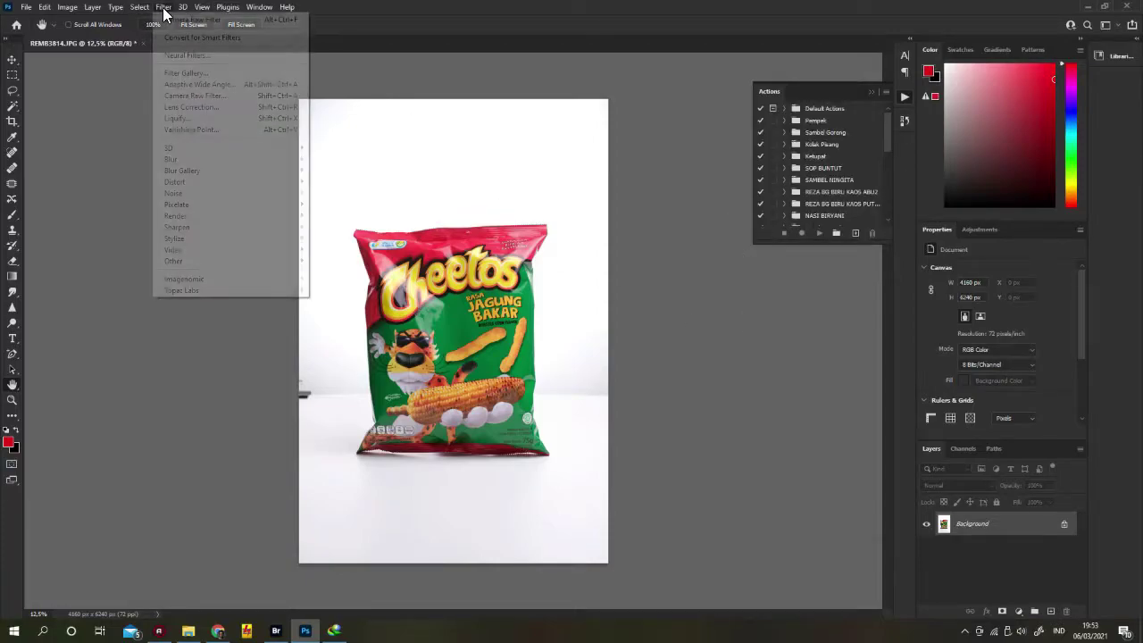
left_click(181, 18)
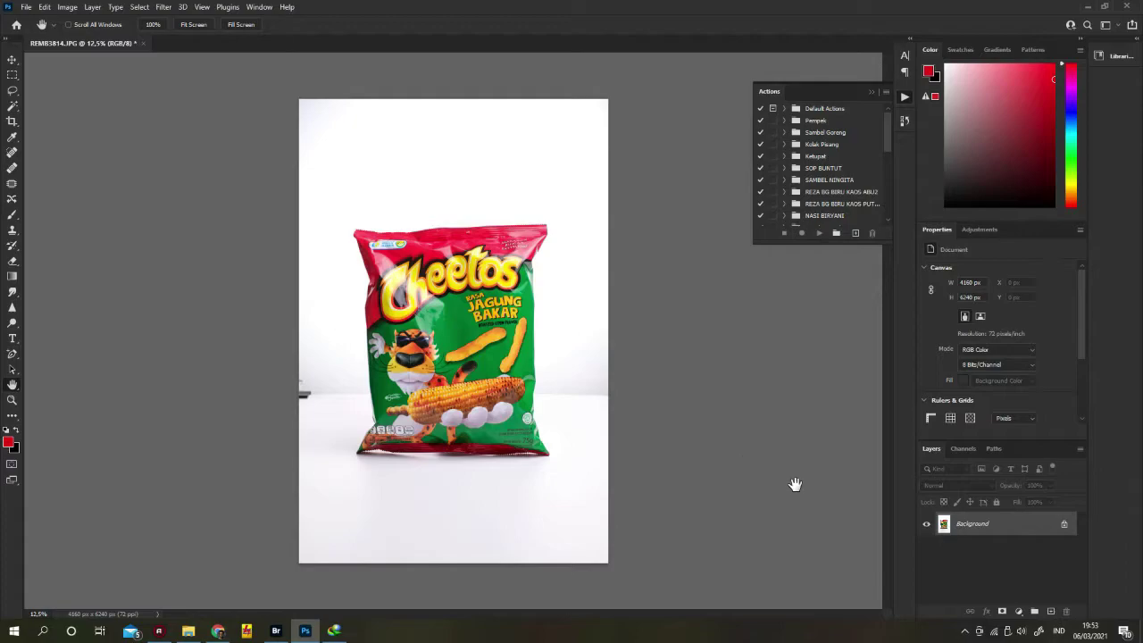
right_click(995, 539)
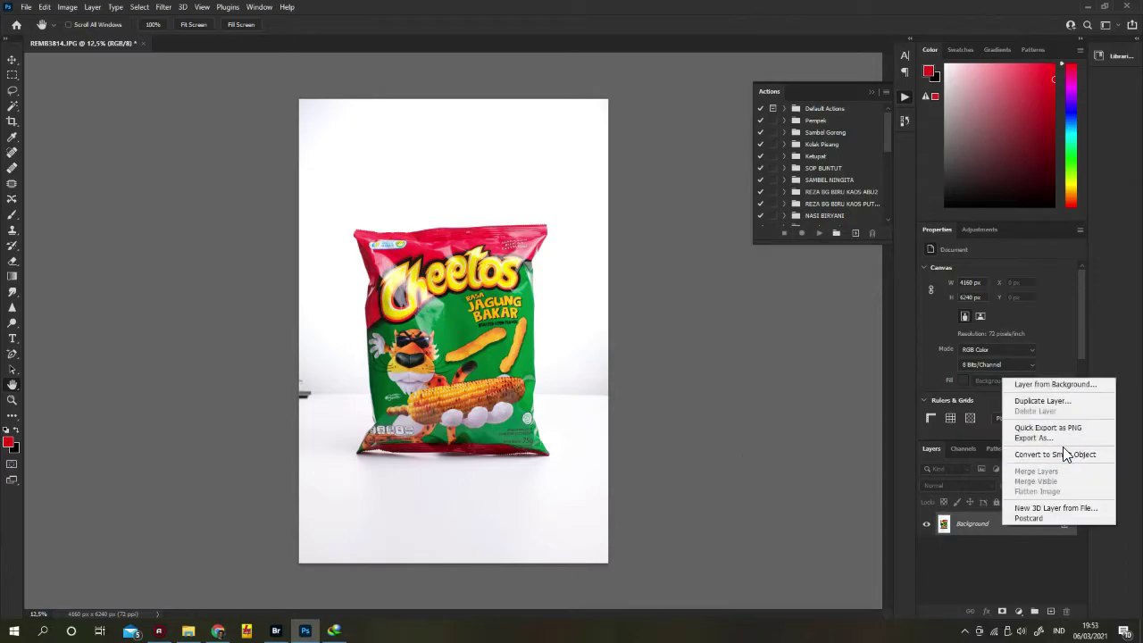
left_click(1047, 401)
left_click(667, 176)
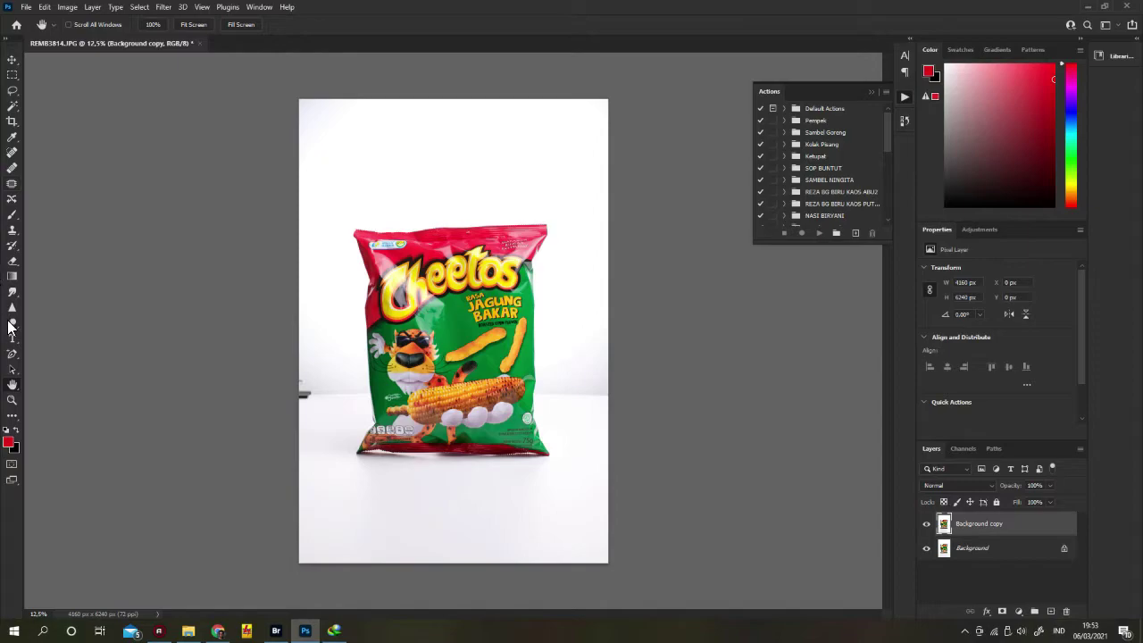
- Select the Dodge tool with Range set to Highlights and Exposure at 100%
right_click(10, 323)
left_click(41, 320)
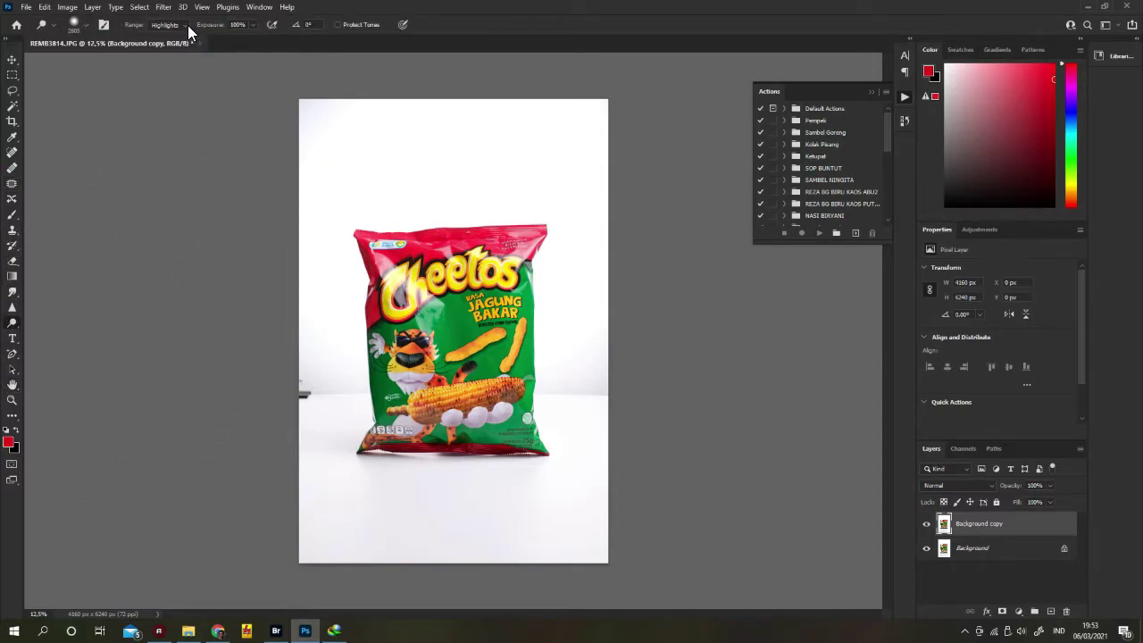
left_click(187, 25)
left_click(173, 50)
left_click(253, 25)
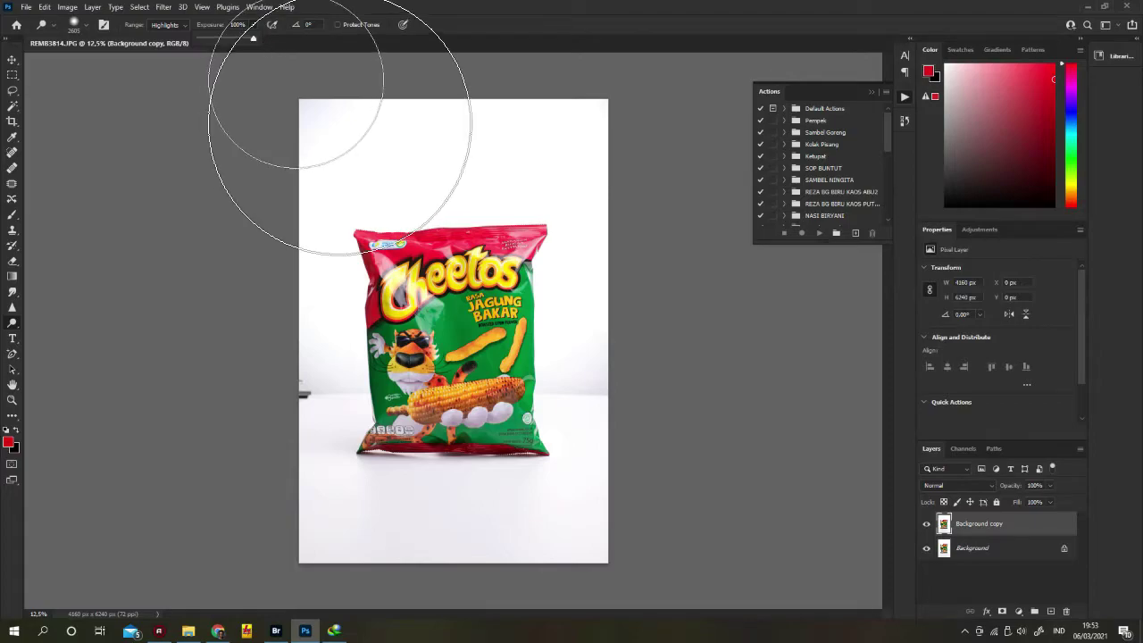
- Frame the bag in view and resize the Dodge brush to about 1917 px
scroll(268, 536, "up", 1)
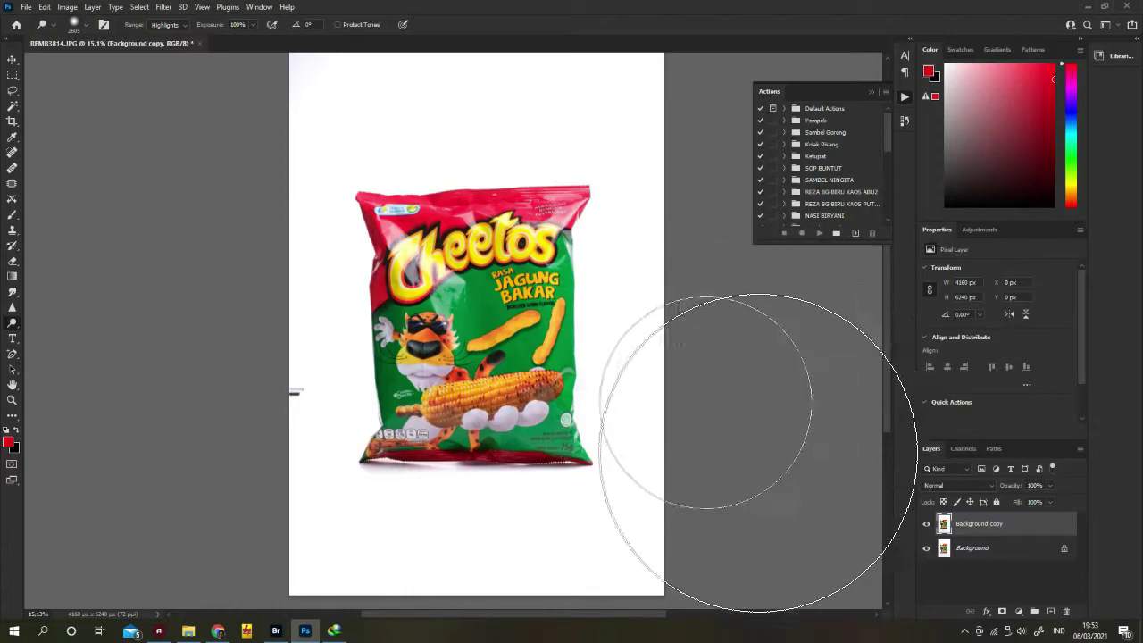
left_click_drag(784, 242, 740, 408)
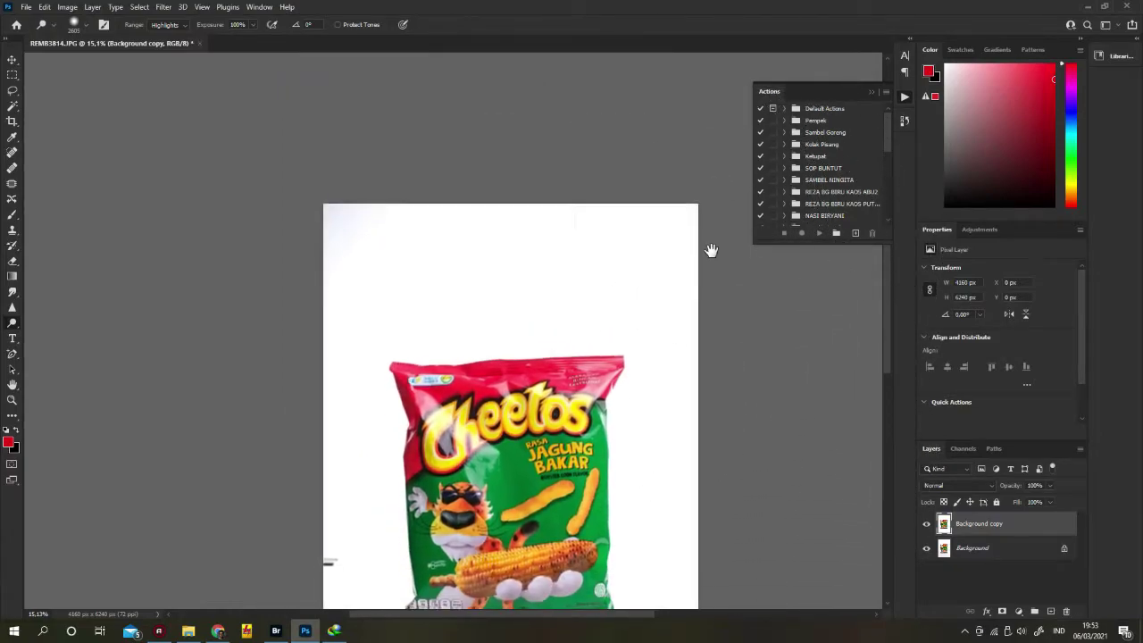
left_click_drag(220, 228, 280, 79)
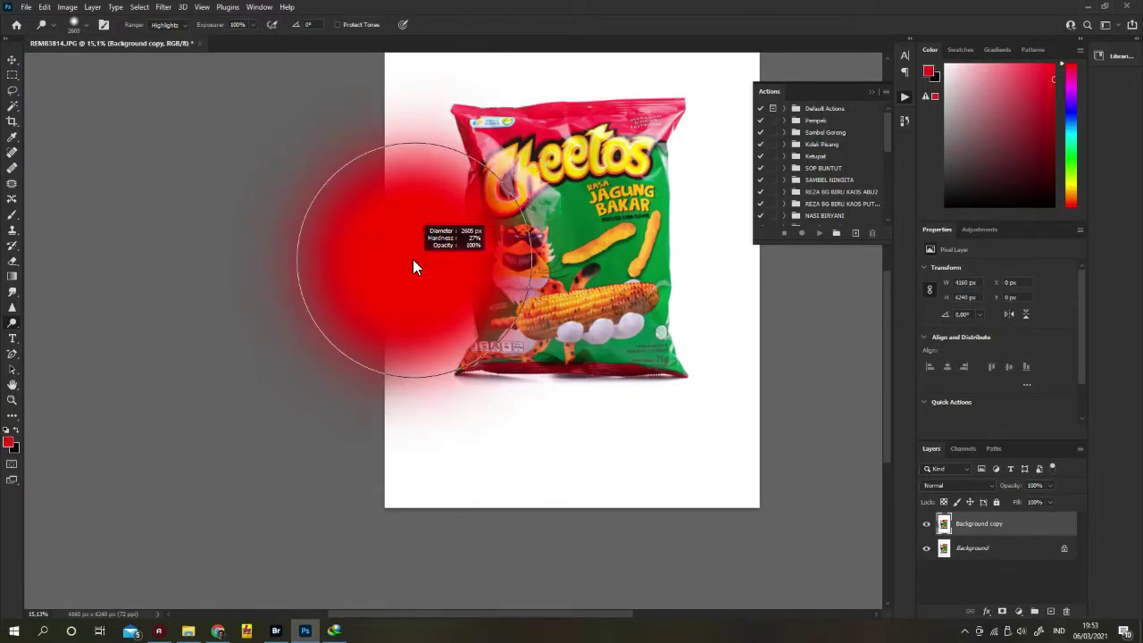
right_click(393, 281, "alt")
left_click_drag(392, 282, 371, 281)
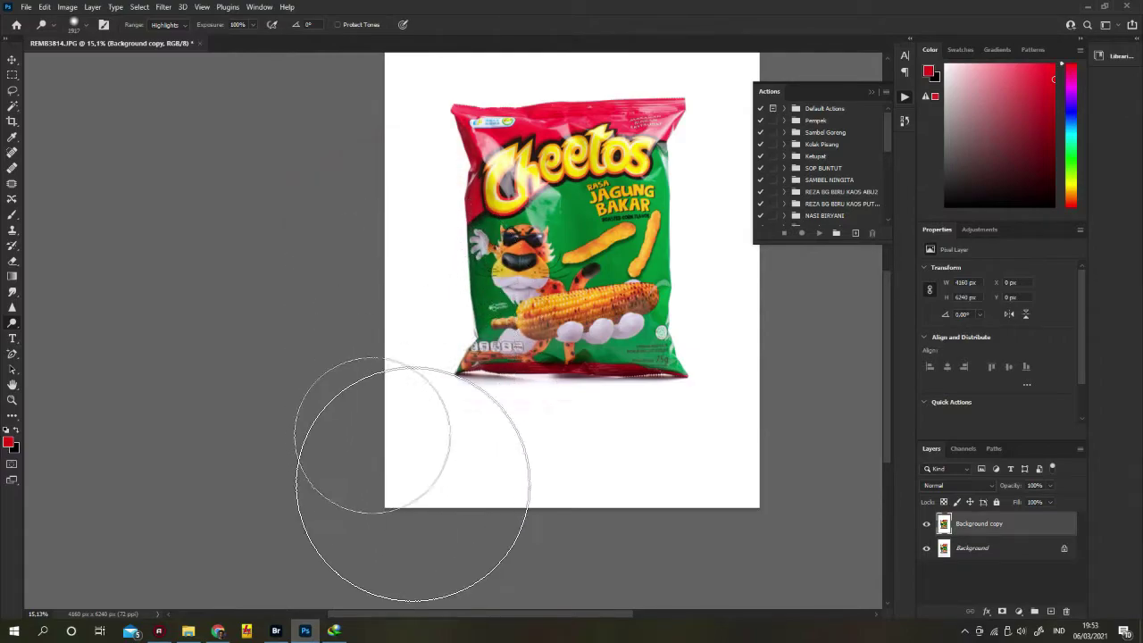
- Zoom in below the bag and shrink the Dodge brush to about 1096 px
scroll(532, 527, "up", 3)
left_click_drag(653, 464, 482, 480)
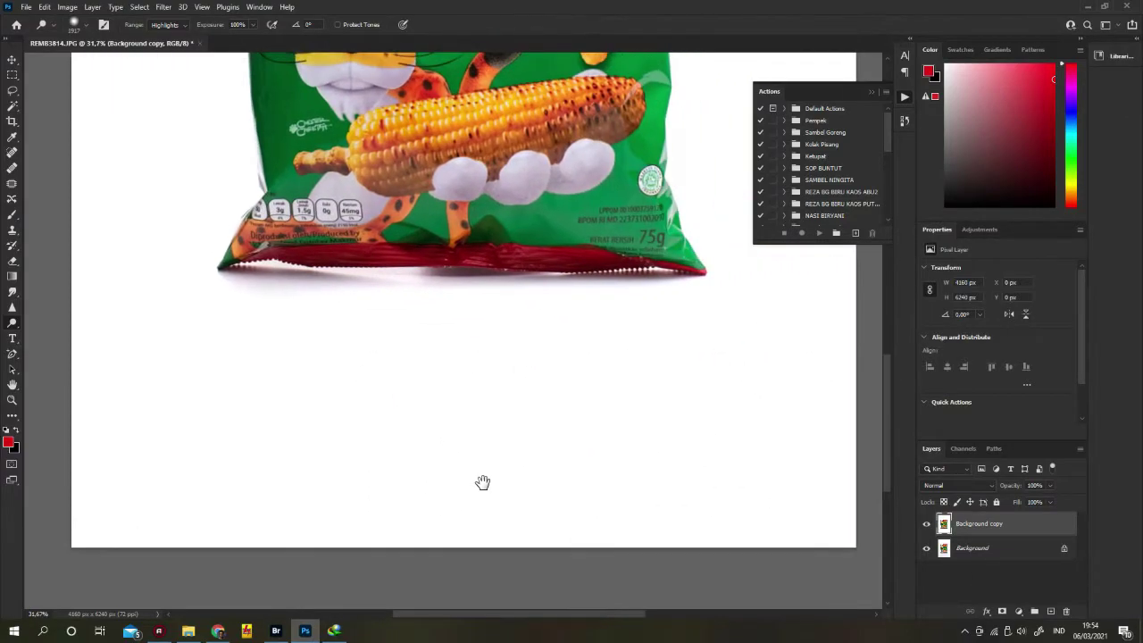
right_click(542, 438, "alt")
left_click_drag(514, 444, 429, 438)
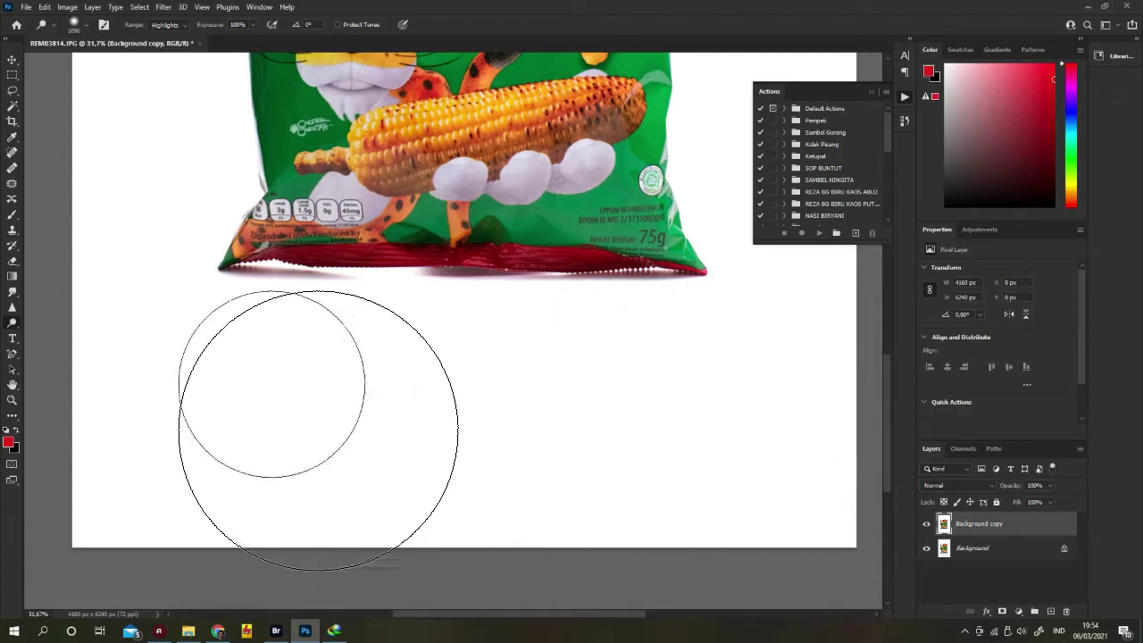
- Pan around the bag, dodge the remaining grey tones below it, then zoom out
left_click_drag(144, 262, 257, 504)
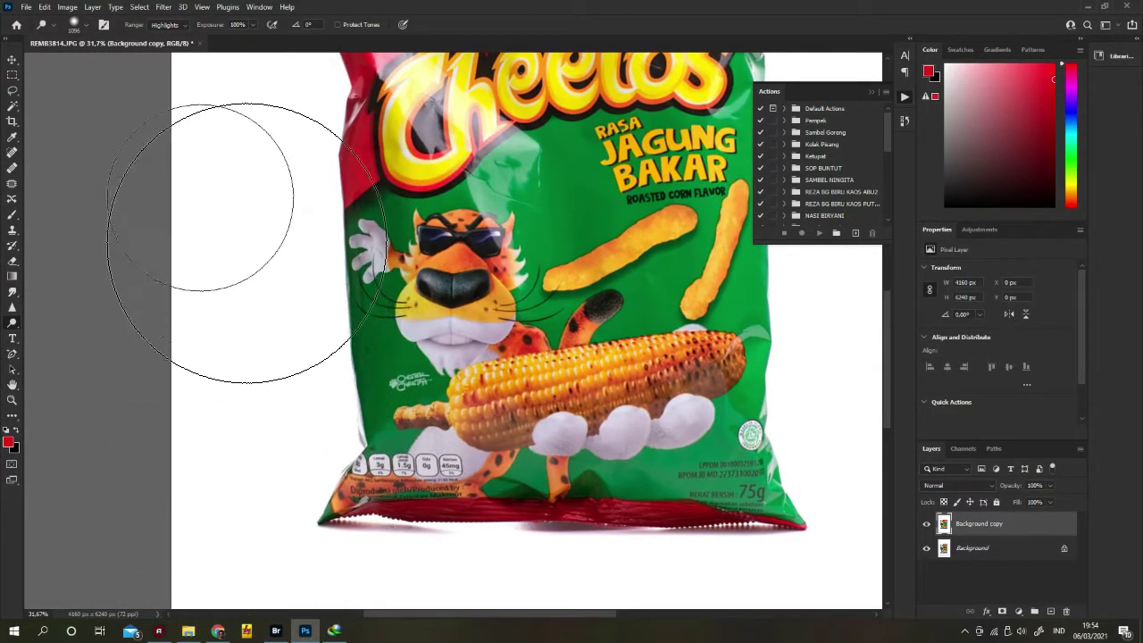
left_click_drag(211, 159, 230, 456)
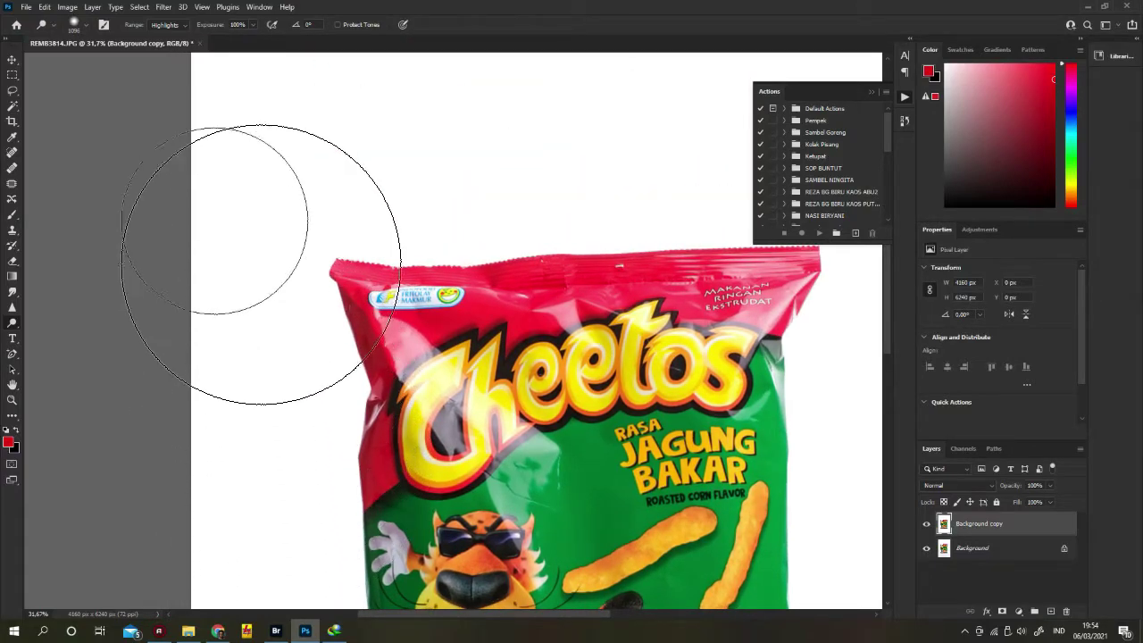
left_click_drag(485, 170, 179, 174)
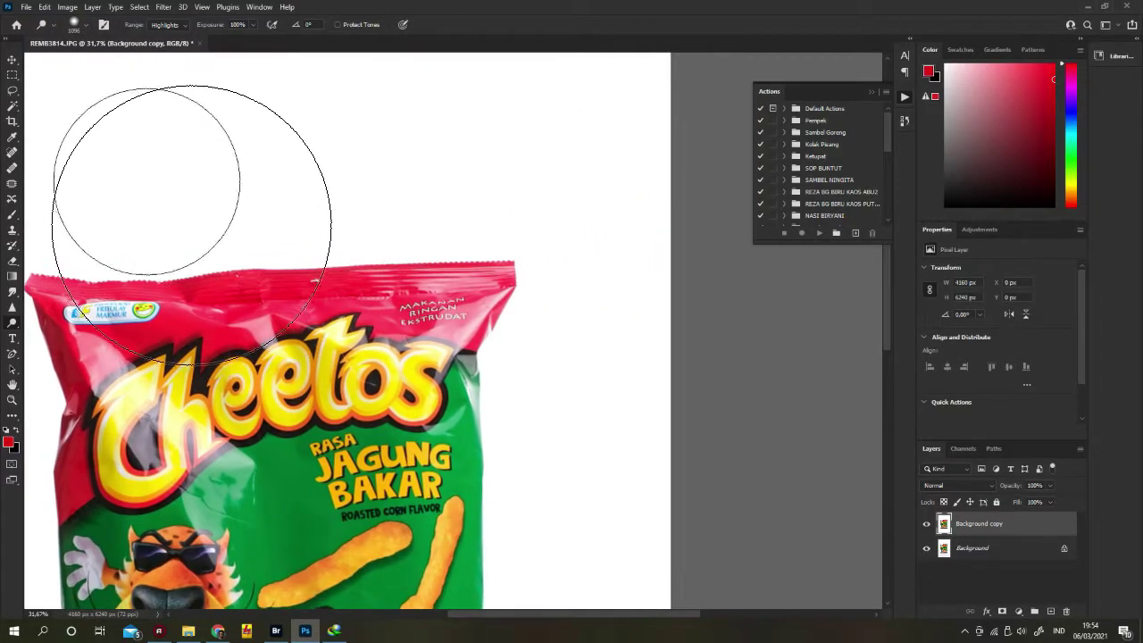
left_click_drag(702, 374, 420, 125)
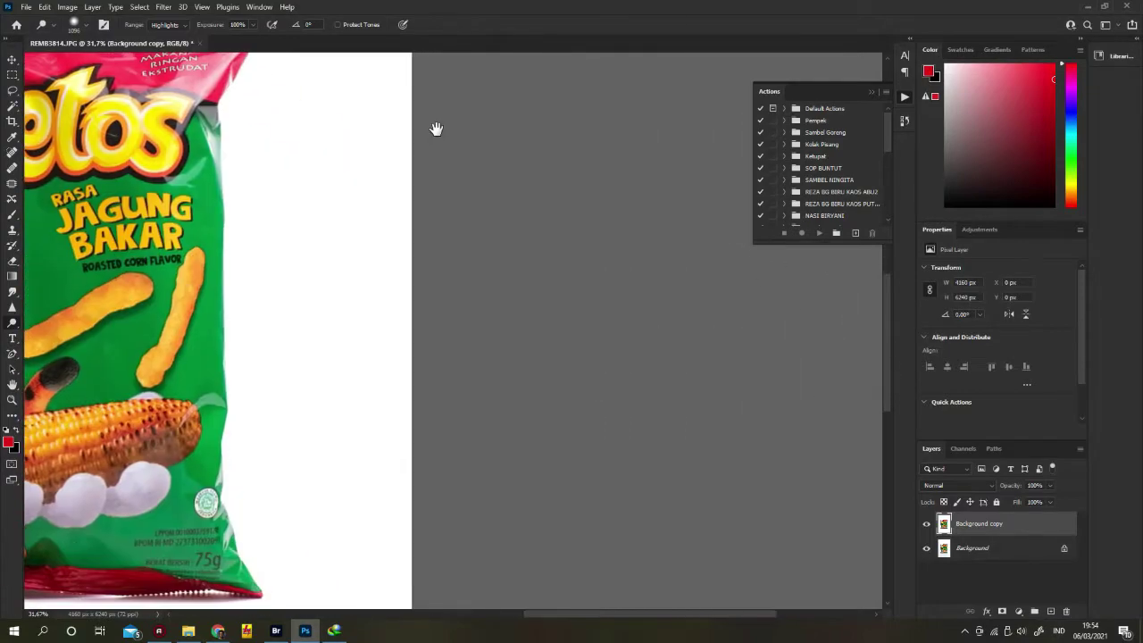
left_click_drag(357, 384, 362, 220)
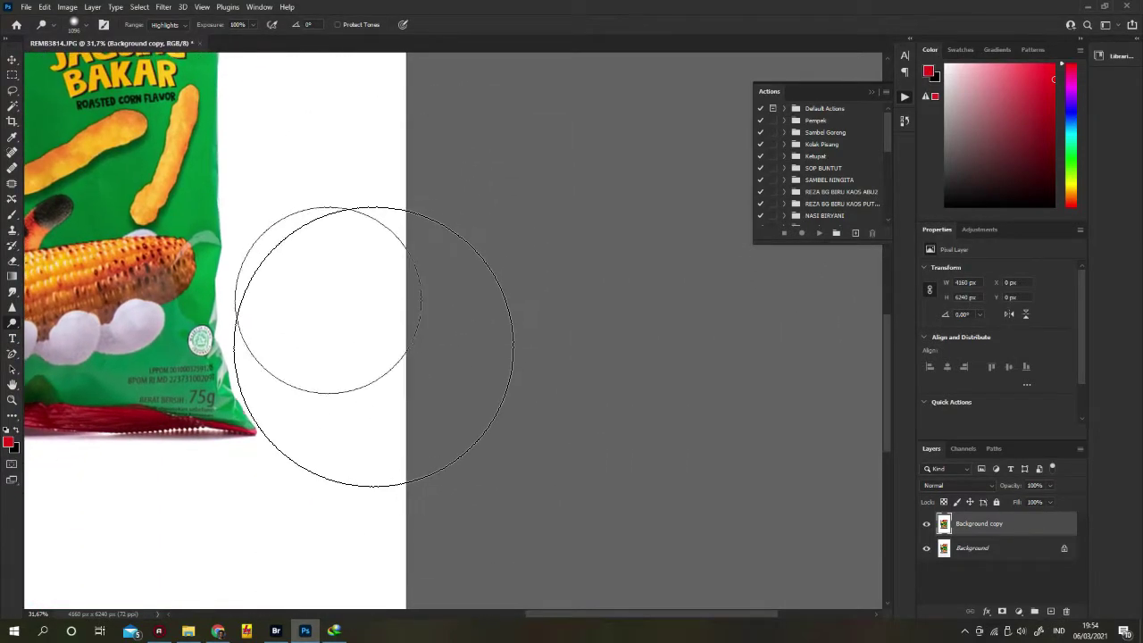
left_click_drag(268, 536, 402, 386)
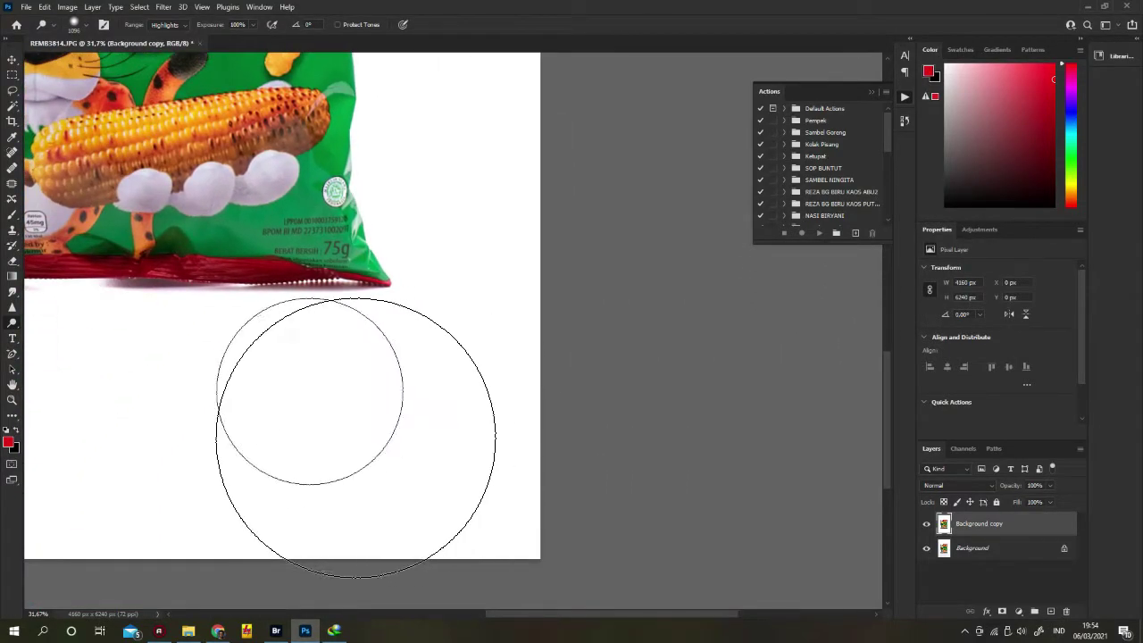
left_click_drag(282, 417, 556, 414)
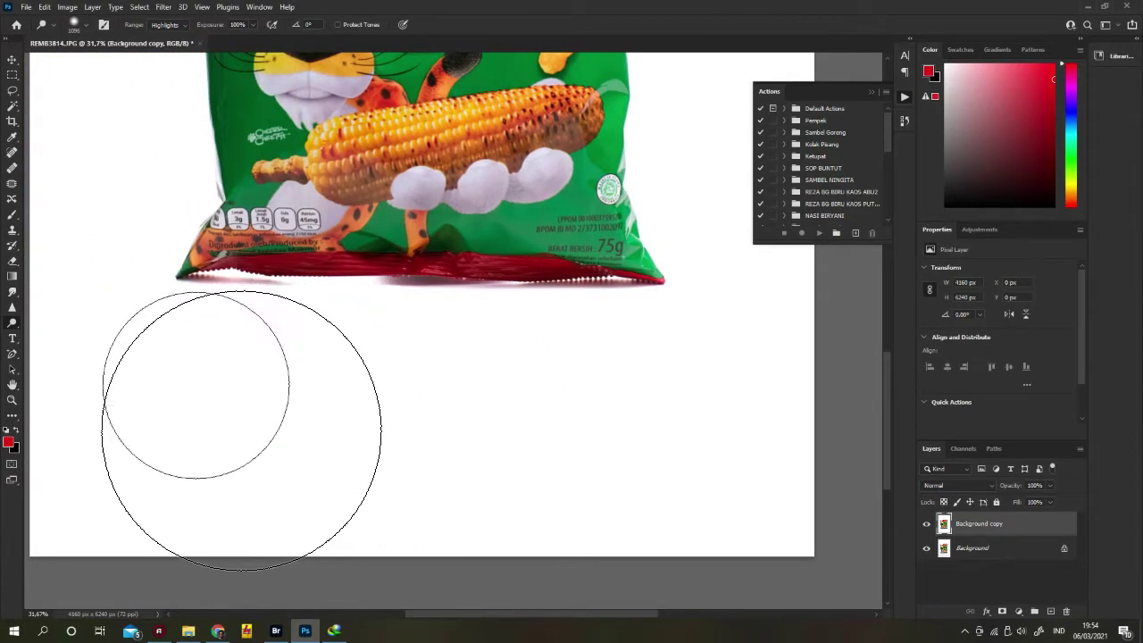
left_click_drag(391, 426, 500, 464)
scroll(500, 464, "down", 5)
scroll(546, 439, "down", 1)
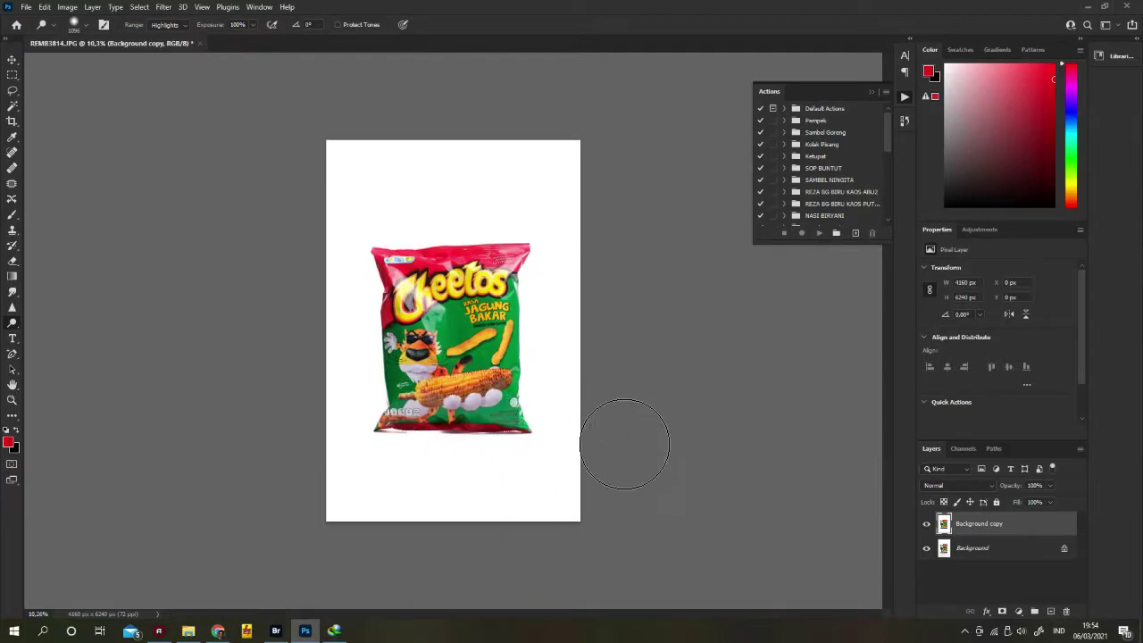
- Add a white layer mask to Background copy and brush back the soft shadow under the bag
left_click(1001, 612)
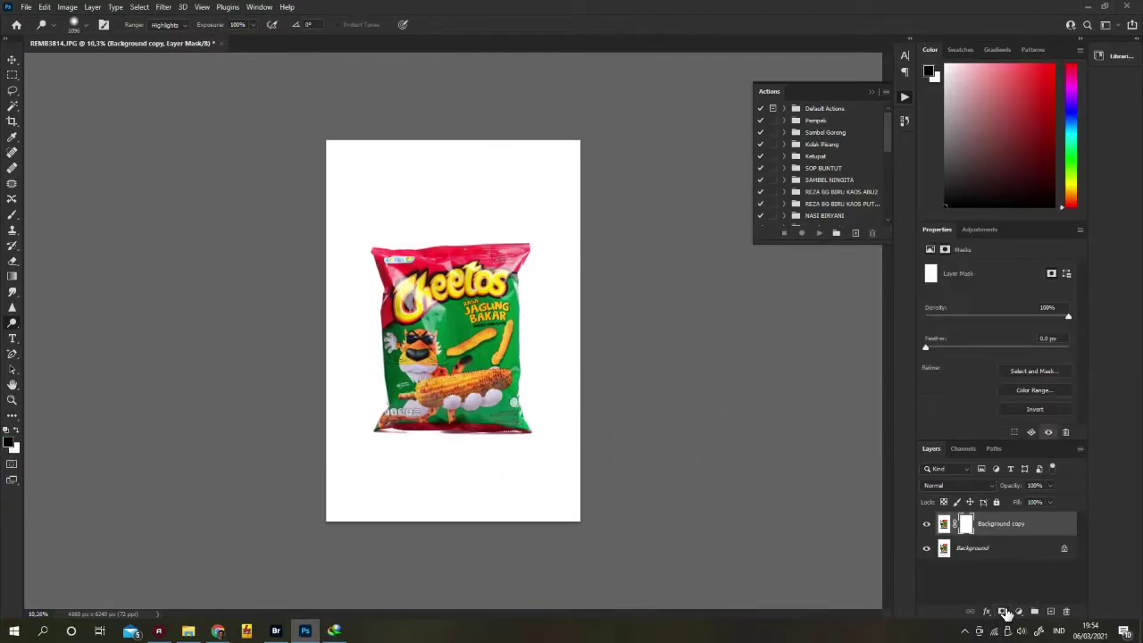
left_click(11, 217)
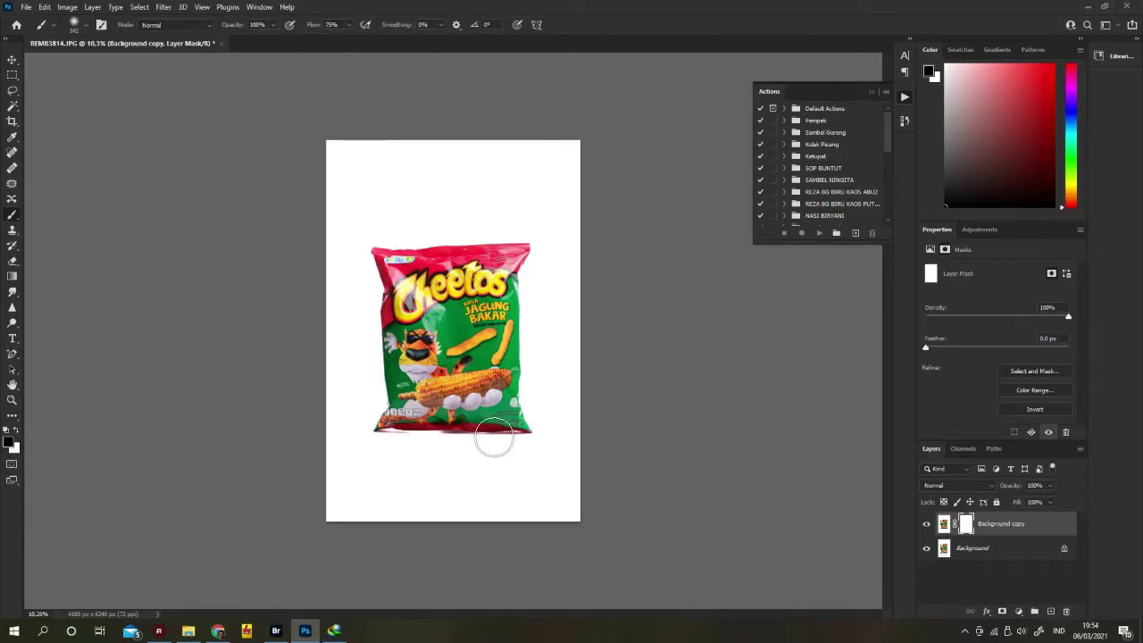
scroll(420, 474, "up", 2)
scroll(395, 485, "up", 2)
scroll(396, 482, "up", 1)
scroll(411, 485, "up", 1)
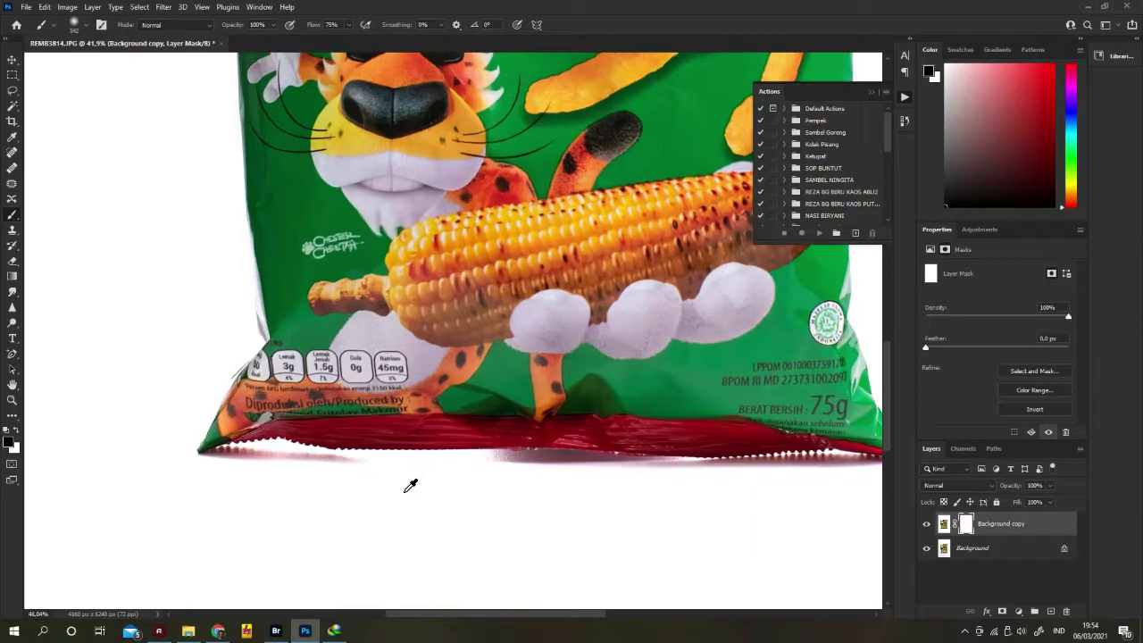
scroll(411, 485, "up", 1)
scroll(426, 459, "down", 2)
left_click(492, 451)
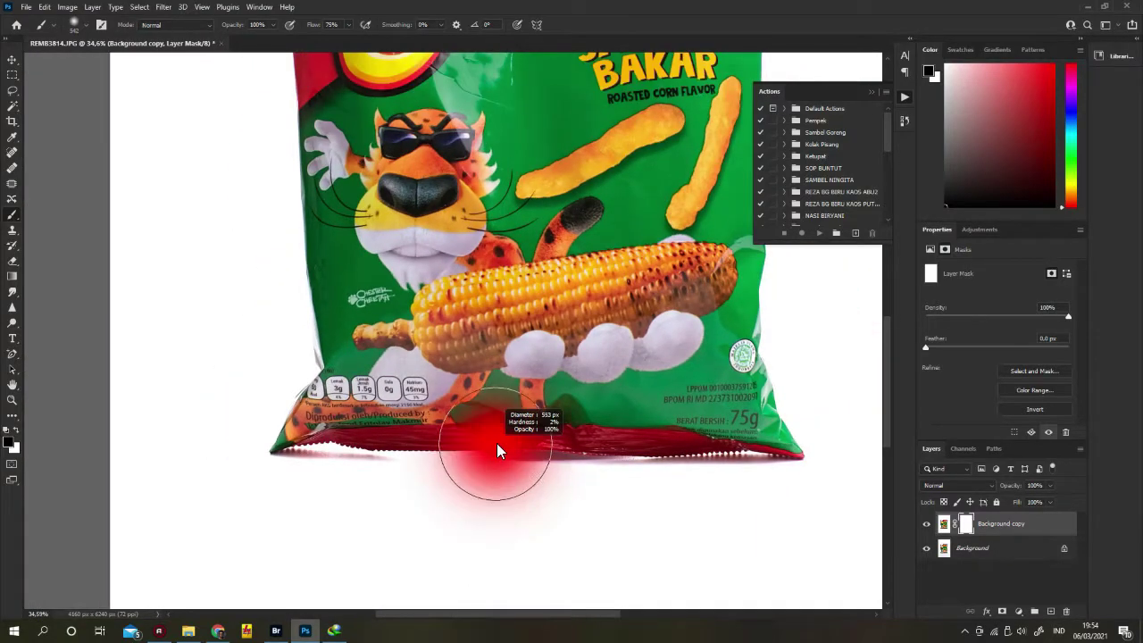
mouse_move(369, 487)
left_mouse_down()
mouse_move(485, 463)
mouse_move(747, 466)
left_mouse_up()
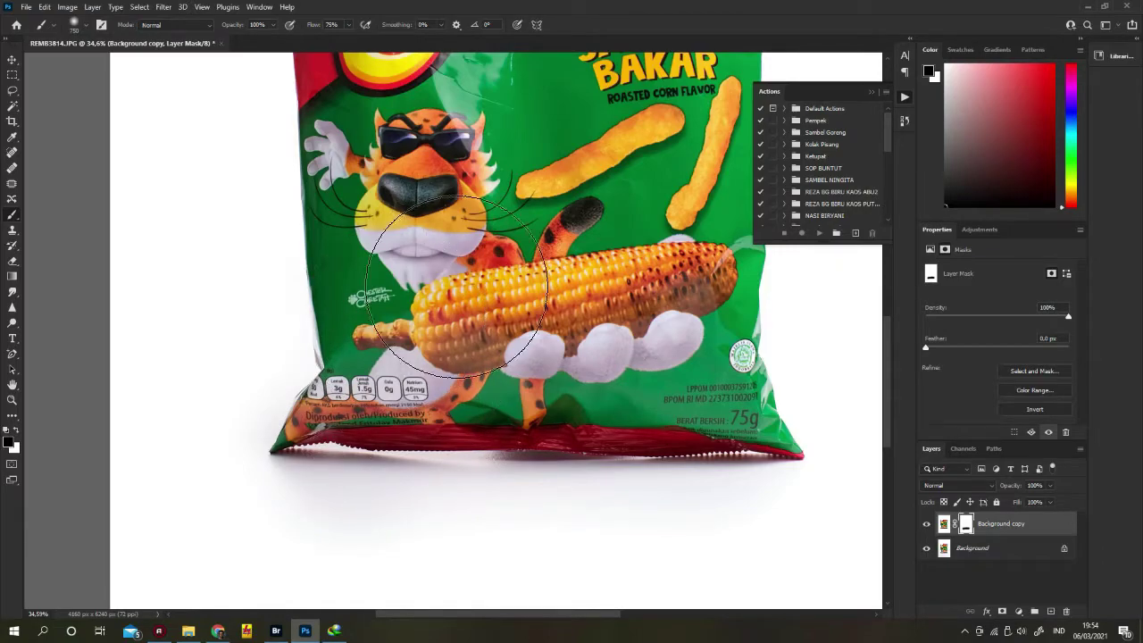
- Pan from the Cheetos logo down to the bag's bottom edge, then zoom out
left_click_drag(457, 286, 489, 408)
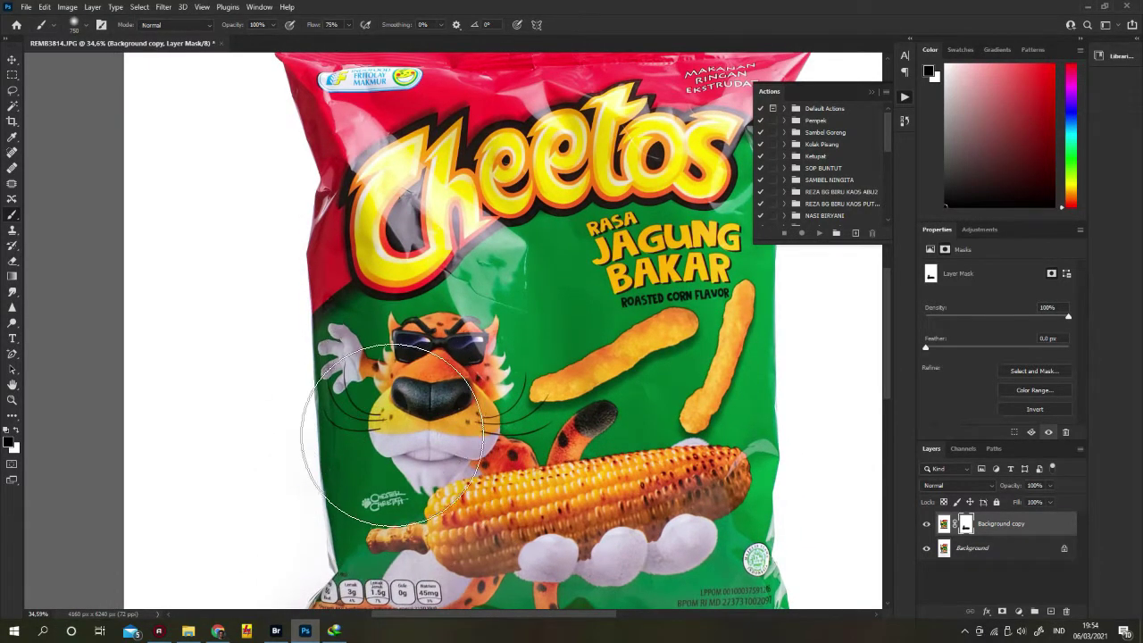
left_click_drag(404, 315, 390, 534)
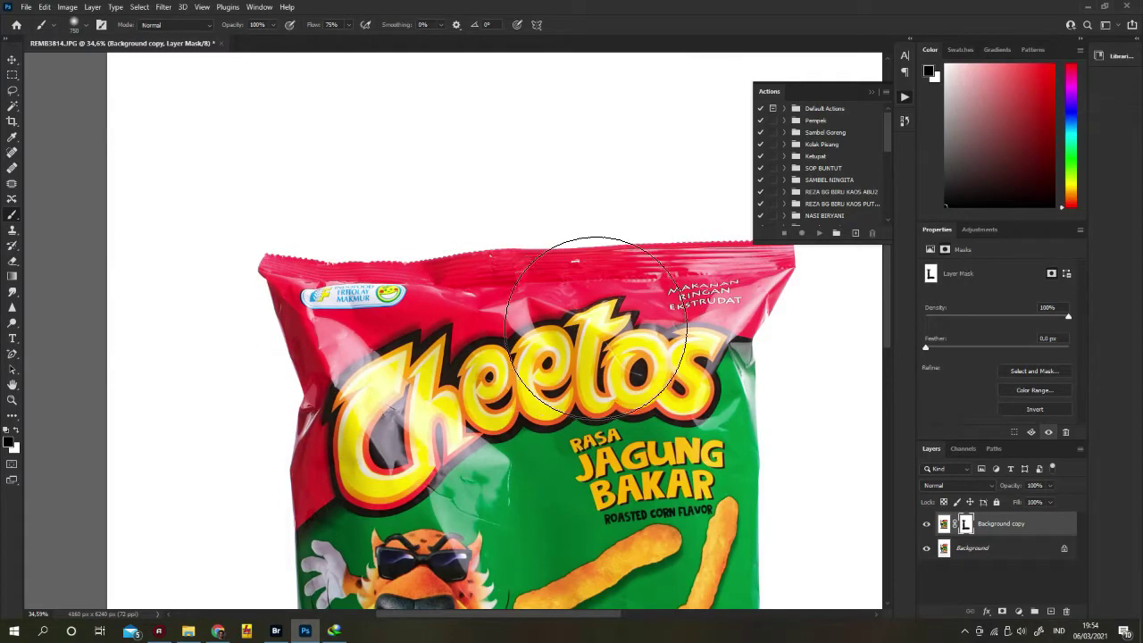
left_click_drag(676, 341, 428, 373)
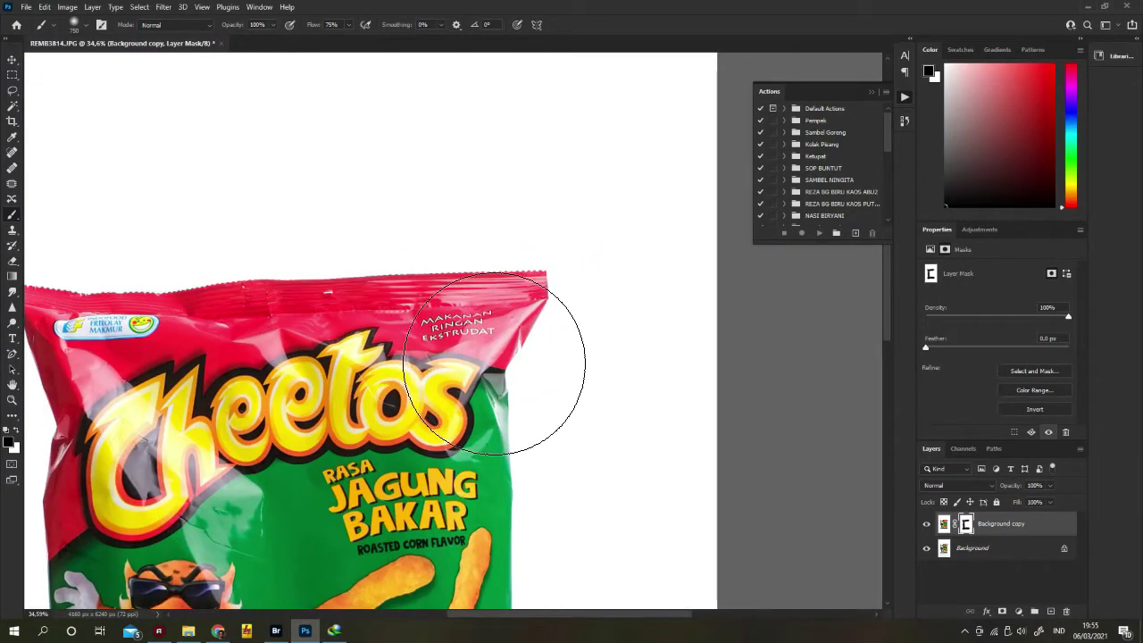
left_click_drag(497, 419, 493, 317)
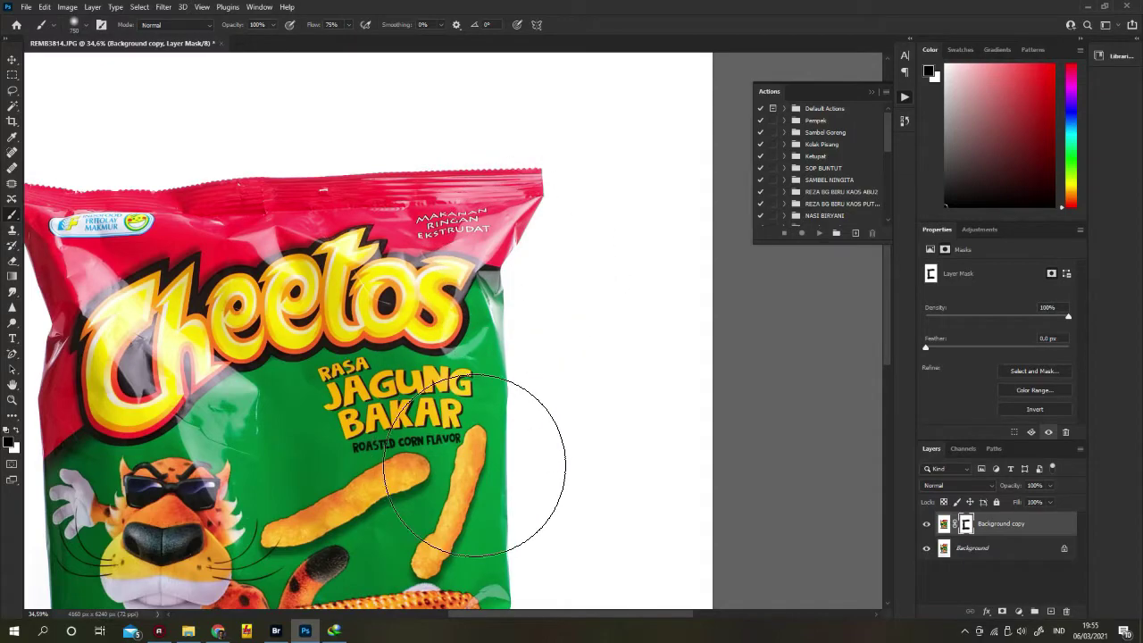
left_click_drag(464, 491, 406, 220)
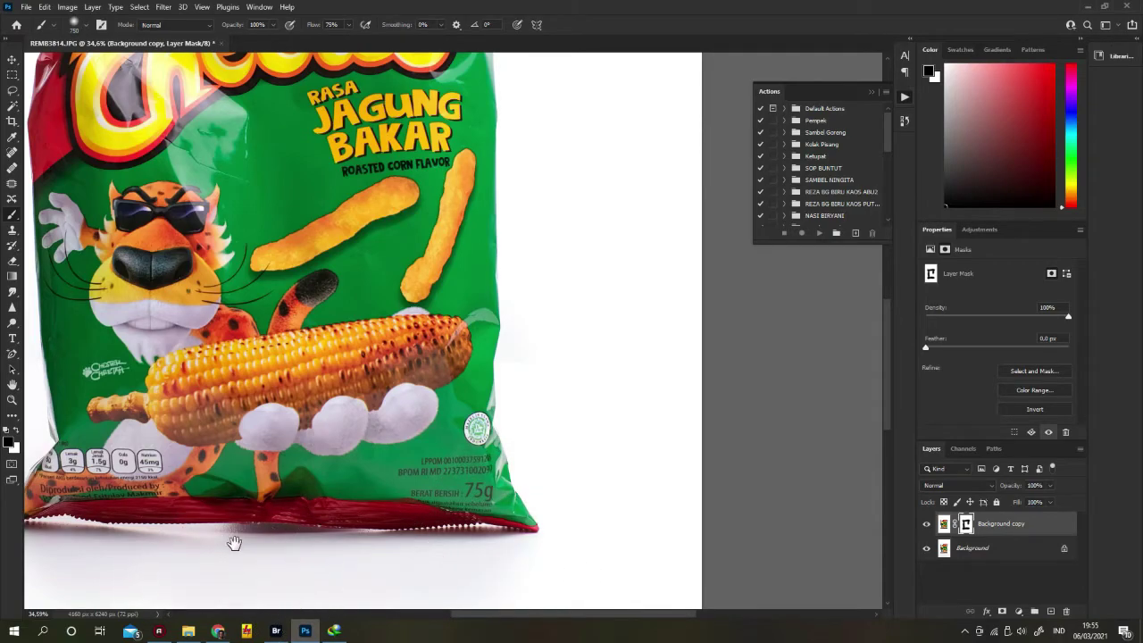
left_click_drag(234, 543, 512, 269)
scroll(607, 247, "down", 1)
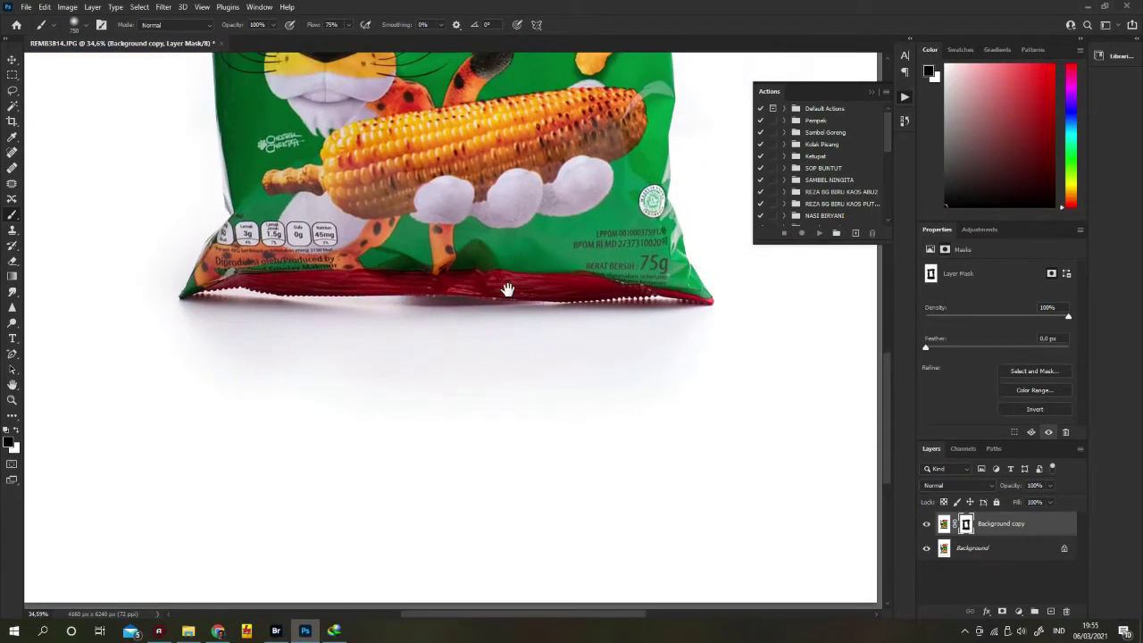
scroll(510, 294, "down", 5)
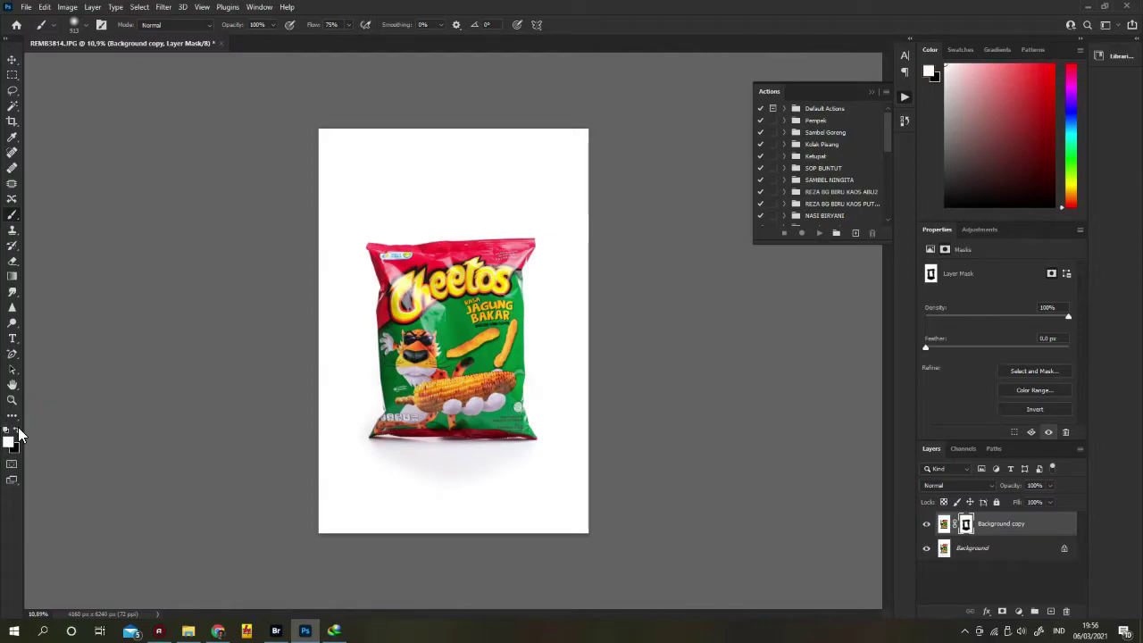
- Enlarge the brush and paint the grey shadow below the bag off the mask
left_click_drag(375, 497, 420, 498)
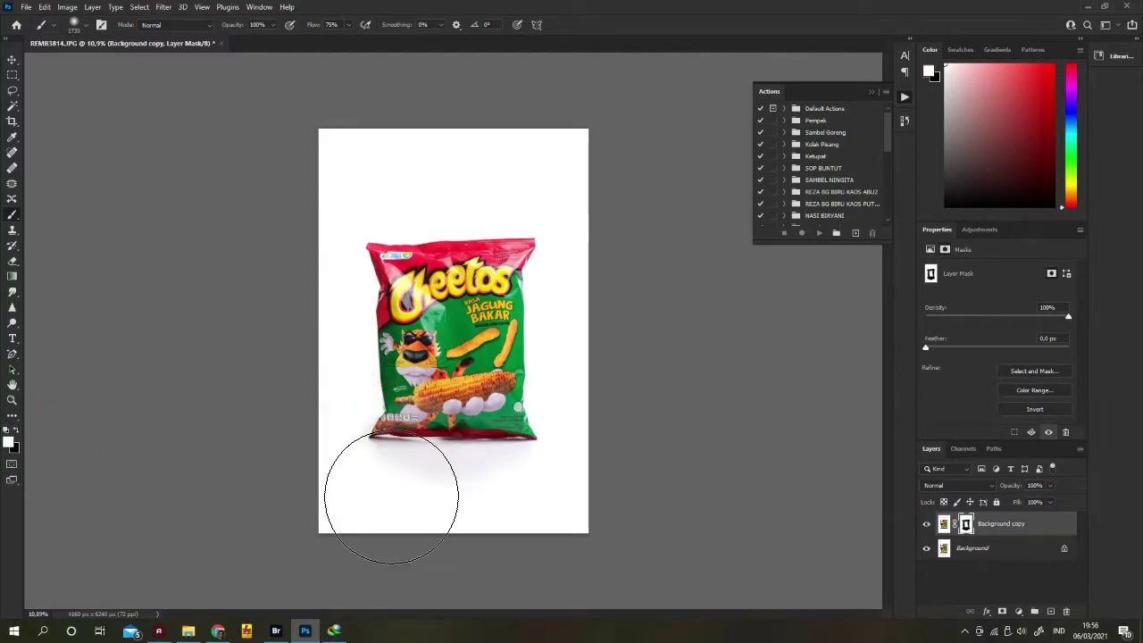
mouse_move(511, 481)
left_mouse_down()
mouse_move(534, 482)
mouse_move(461, 505)
left_mouse_up()
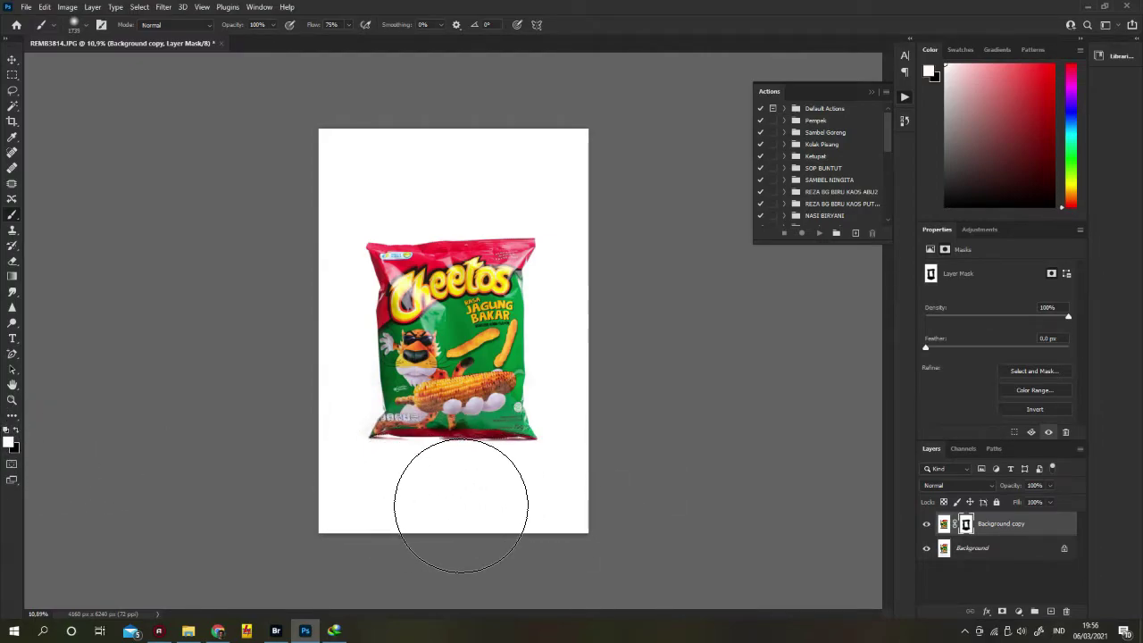
scroll(457, 482, "up", 2)
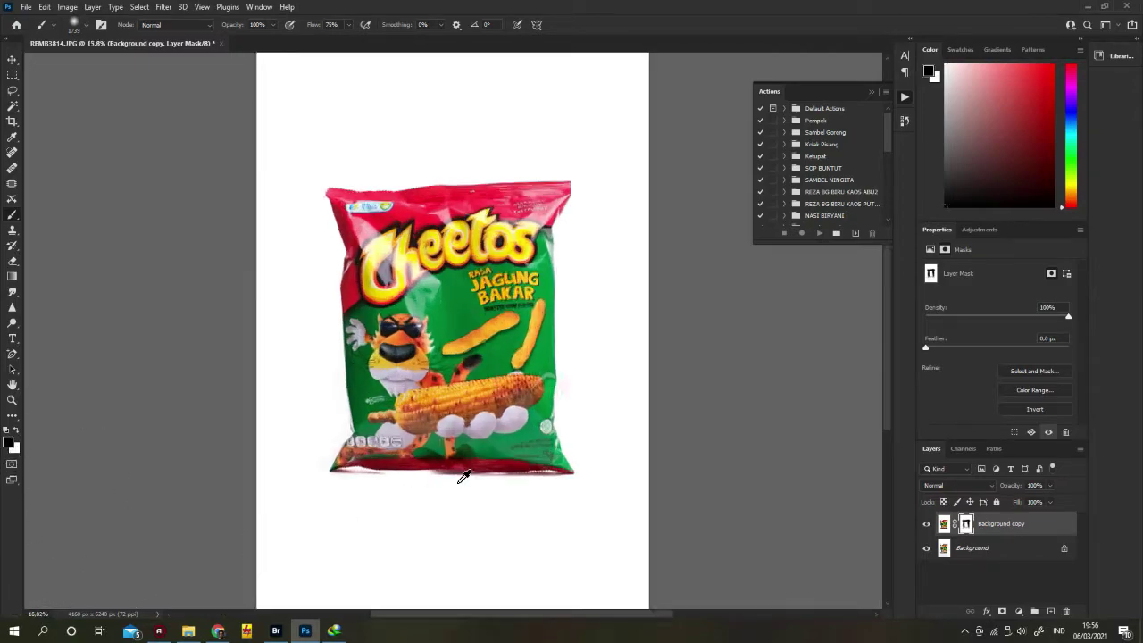
scroll(447, 485, "up", 2)
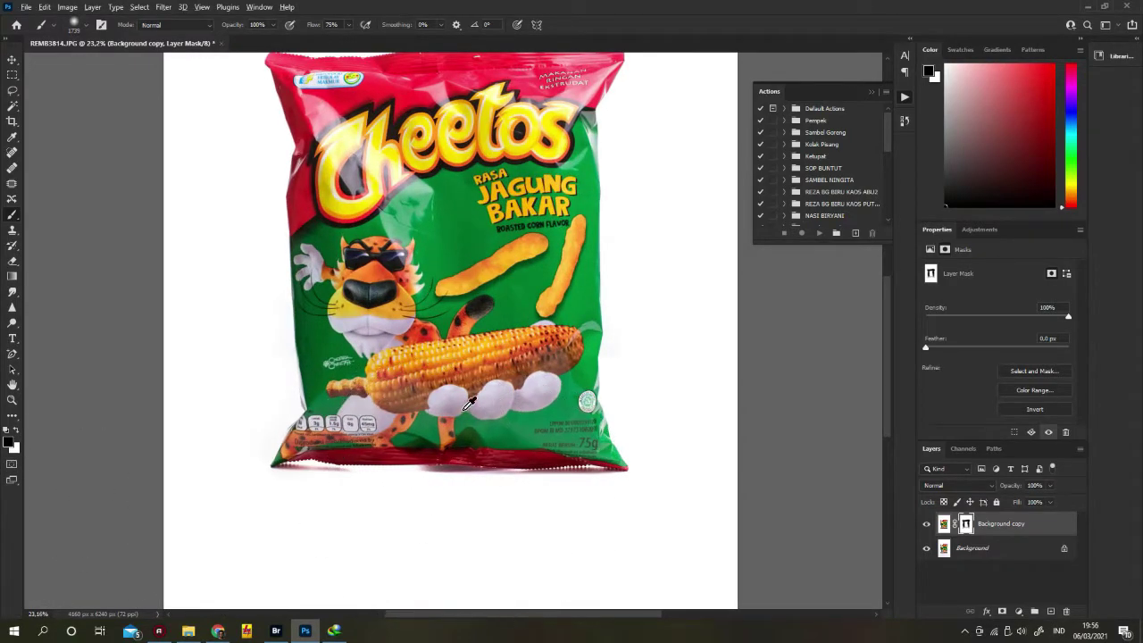
- Use a smaller brush to restore a soft shadow along the bag's bottom, left and right
left_click_drag(455, 420, 397, 467)
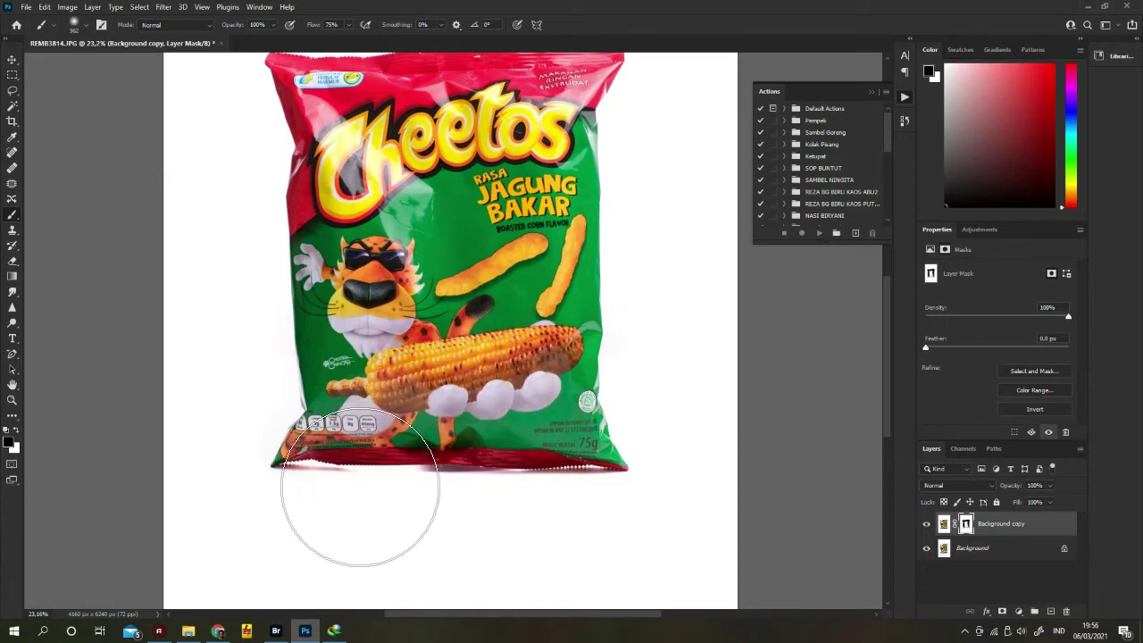
left_click_drag(410, 476, 593, 467)
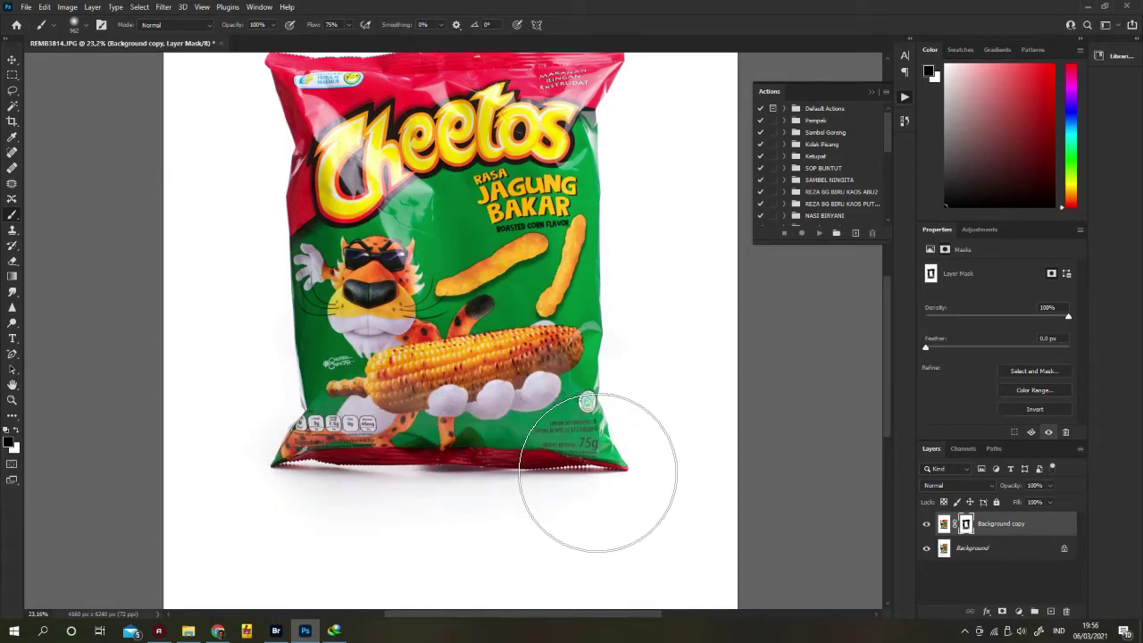
mouse_move(551, 478)
left_mouse_down()
mouse_move(350, 468)
mouse_move(600, 466)
mouse_move(403, 487)
left_mouse_up()
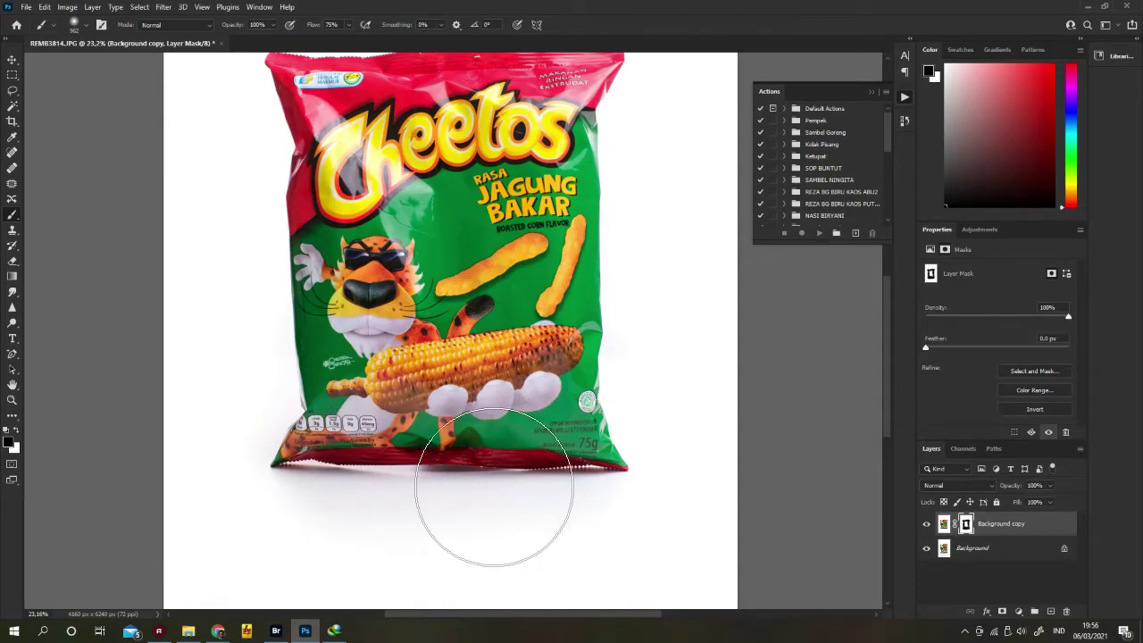
left_click_drag(403, 487, 612, 484)
scroll(438, 415, "down", 3)
scroll(438, 415, "down", 2)
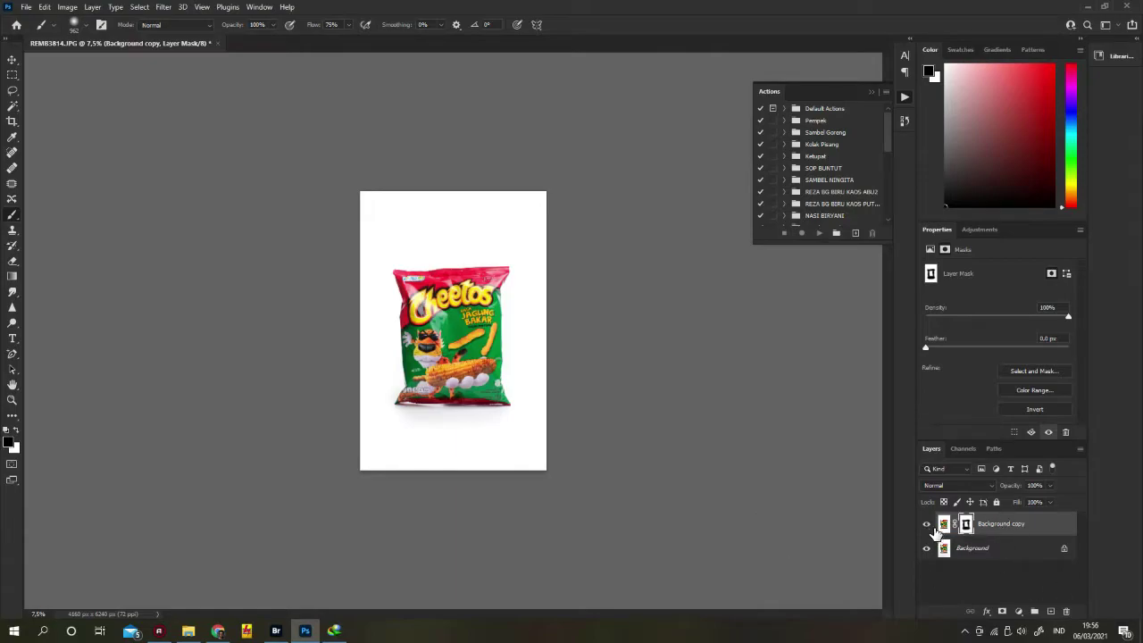
- Check the masked layer, flatten the image with Ctrl+E, and apply an initial crop
left_click(926, 523)
left_click(926, 523)
key("ctrl+e")
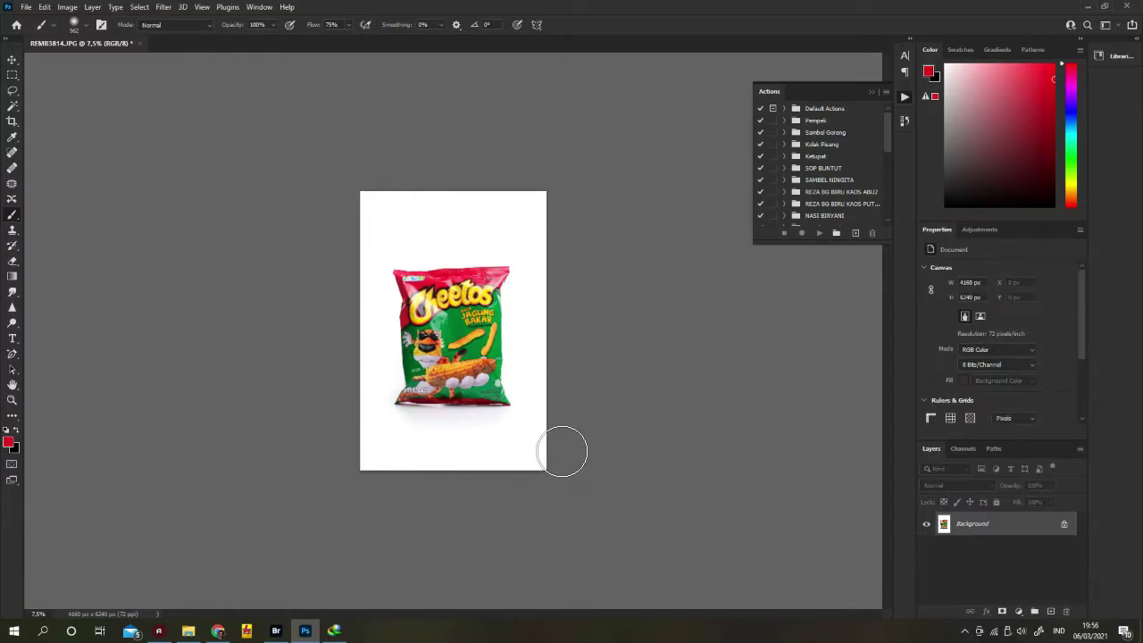
key("c")
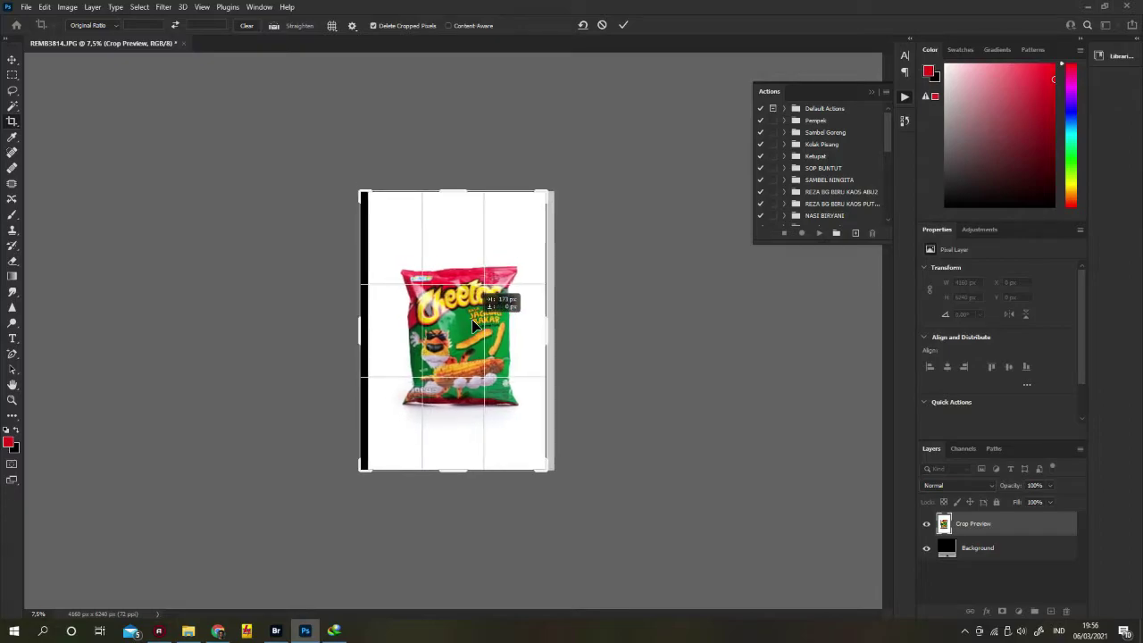
left_click_drag(467, 323, 469, 322)
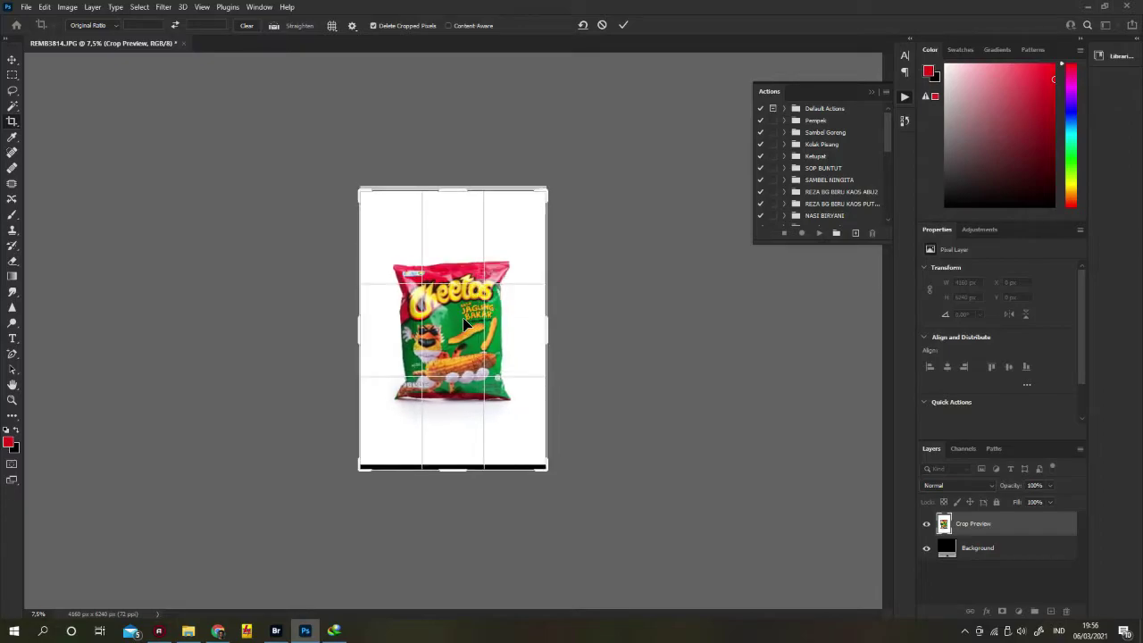
key("Return")
- Extend the canvas outward by crop to 4550 × 6826 px, leaving black borders
left_click(487, 340)
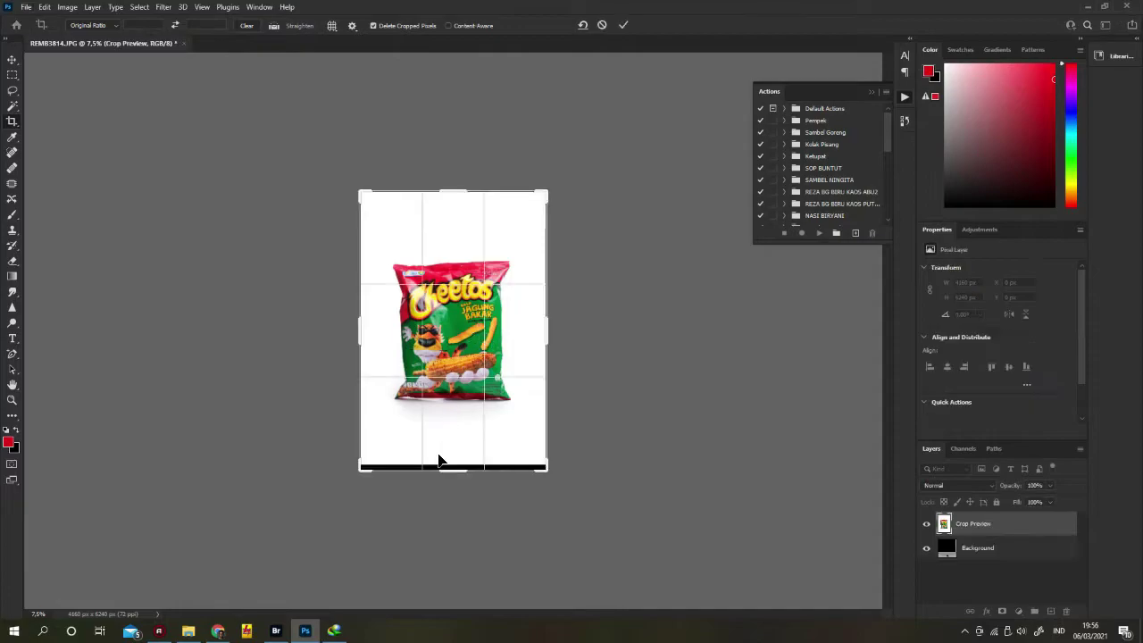
left_click_drag(449, 474, 449, 485)
key("Return")
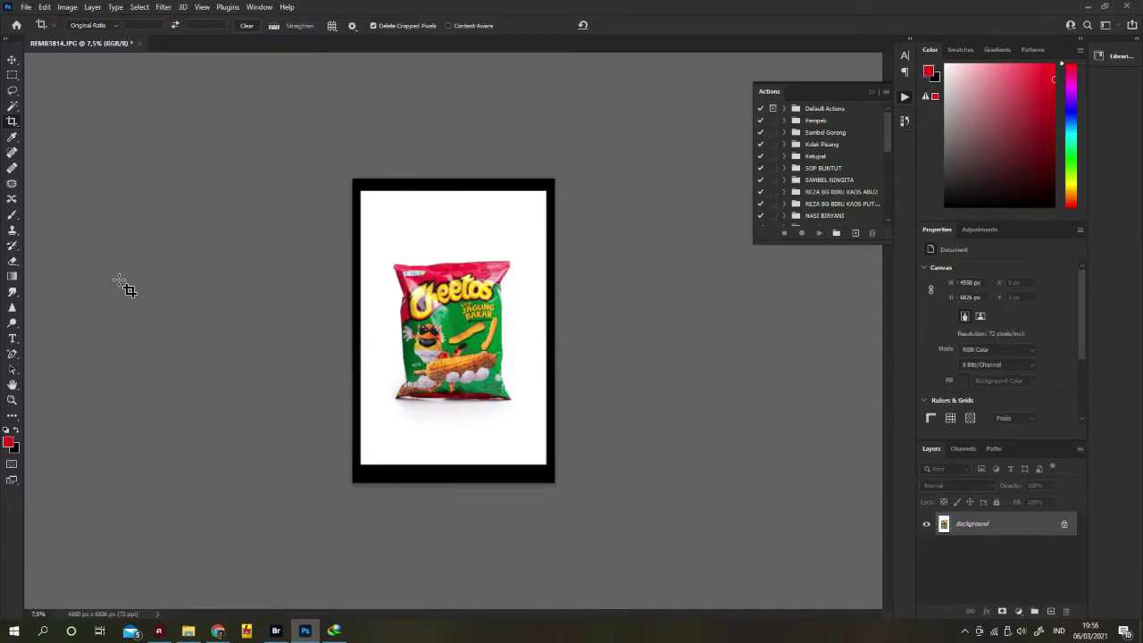
- Select the left black strip and fill it with white (#ffffff)
left_click(11, 79)
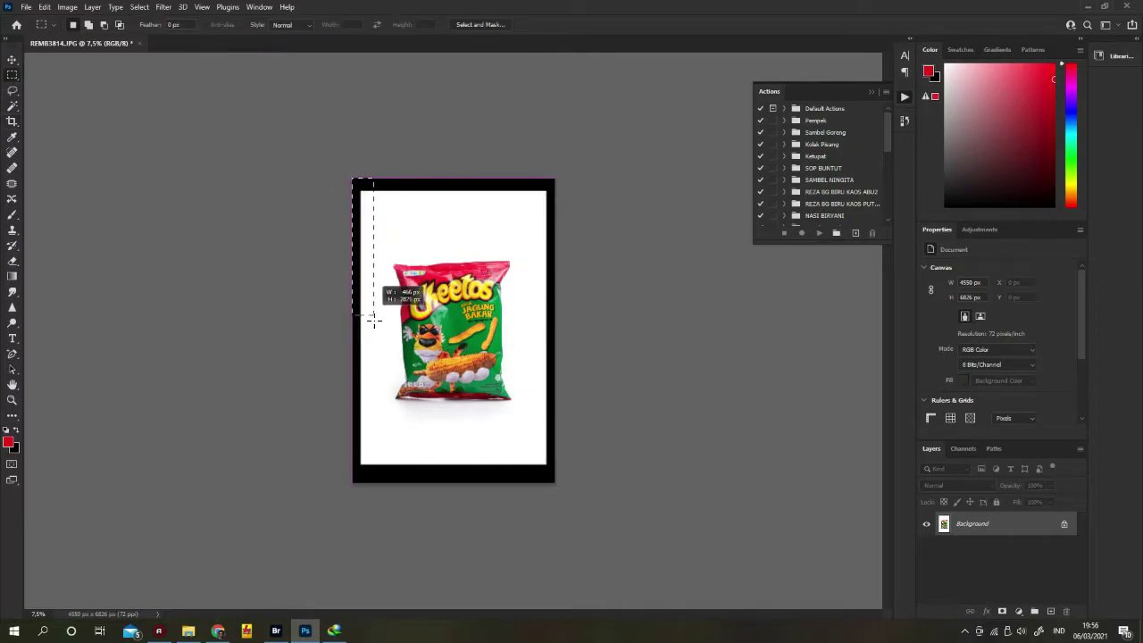
left_click_drag(374, 319, 368, 567)
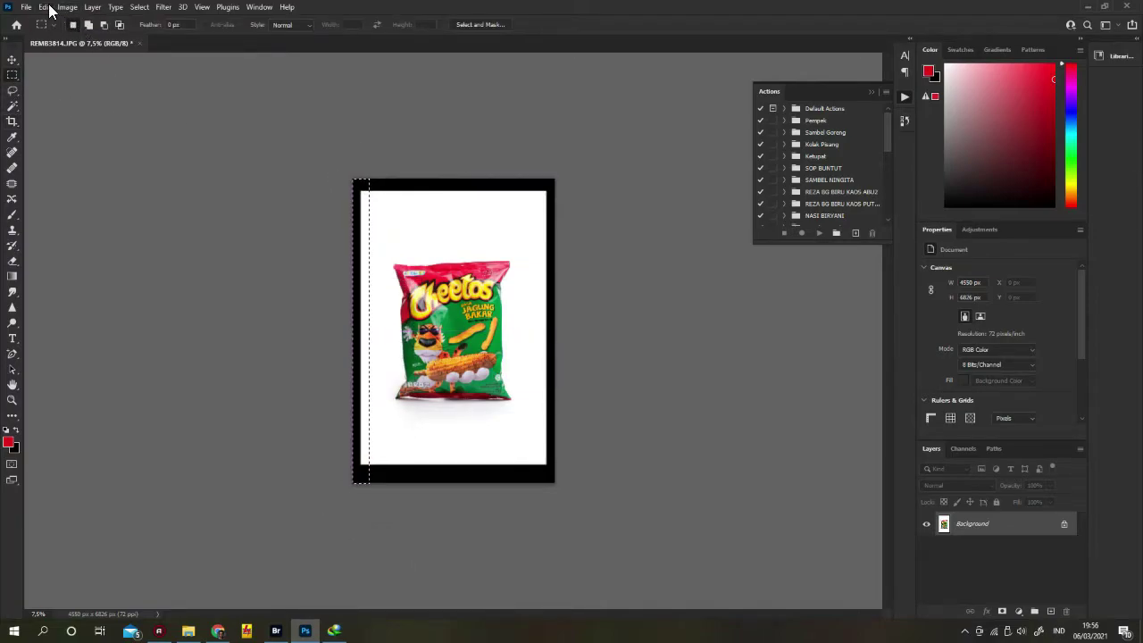
left_click(47, 7)
left_click(54, 189)
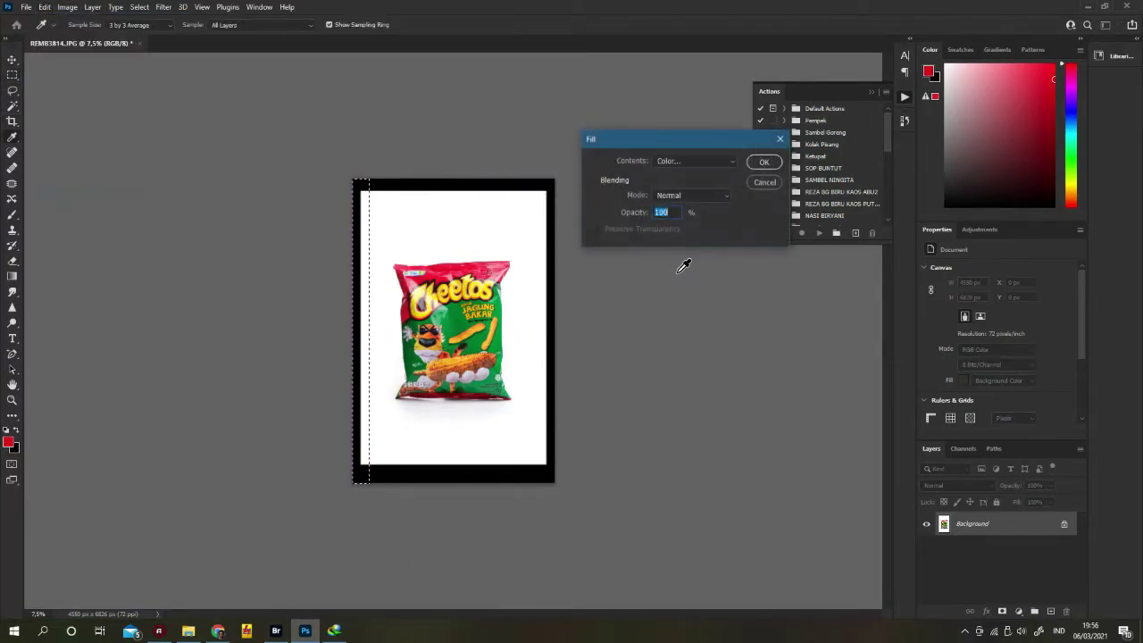
left_click(733, 163)
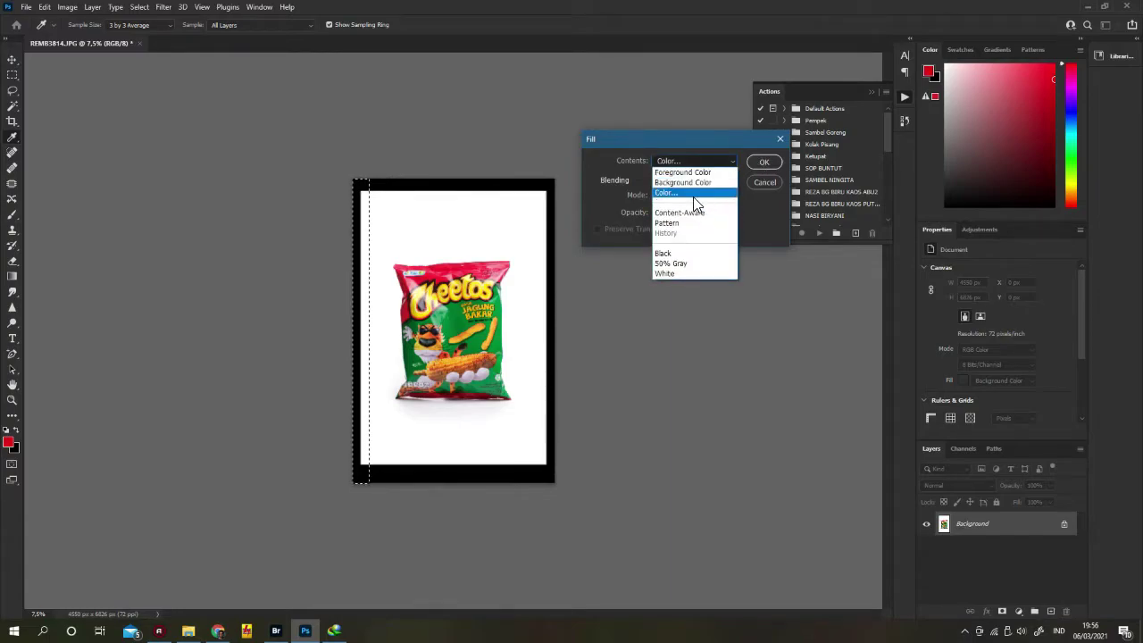
left_click(693, 196)
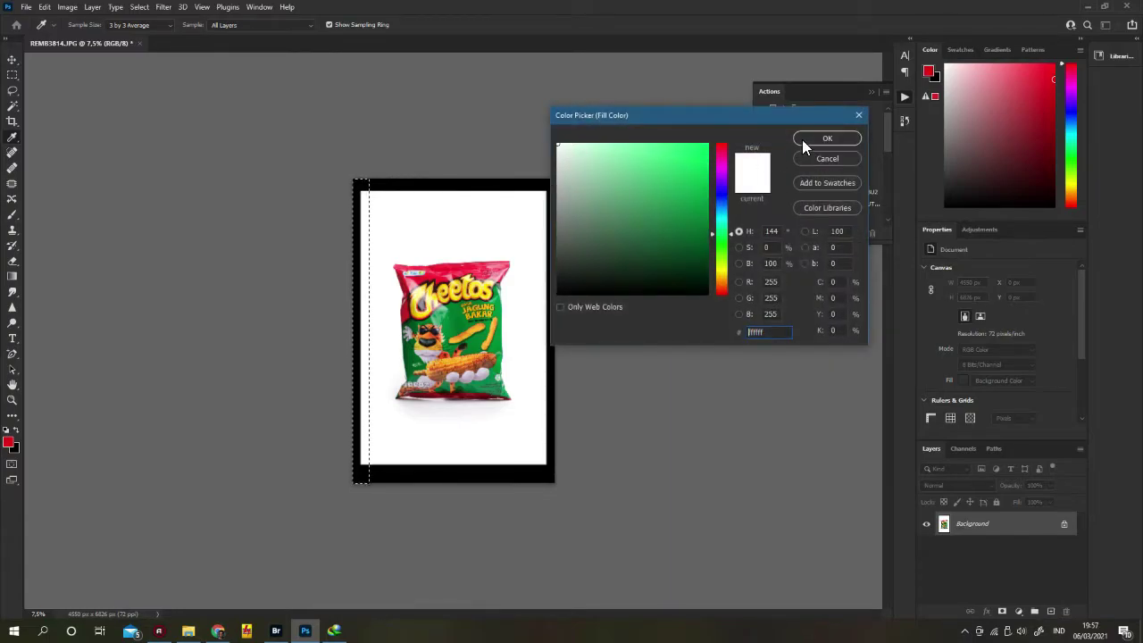
left_click(803, 140)
key("Return")
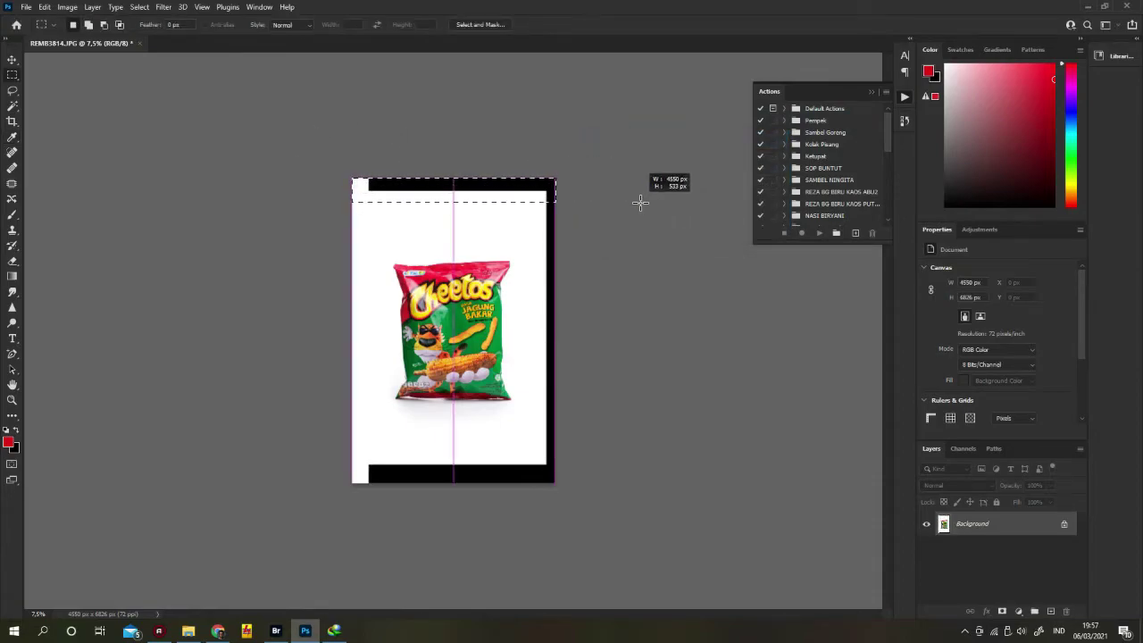
- Fill the top, right and bottom black strips with white using Shift+F5
left_click_drag(520, 190, 643, 197)
key("shift+F5")
left_click(762, 163)
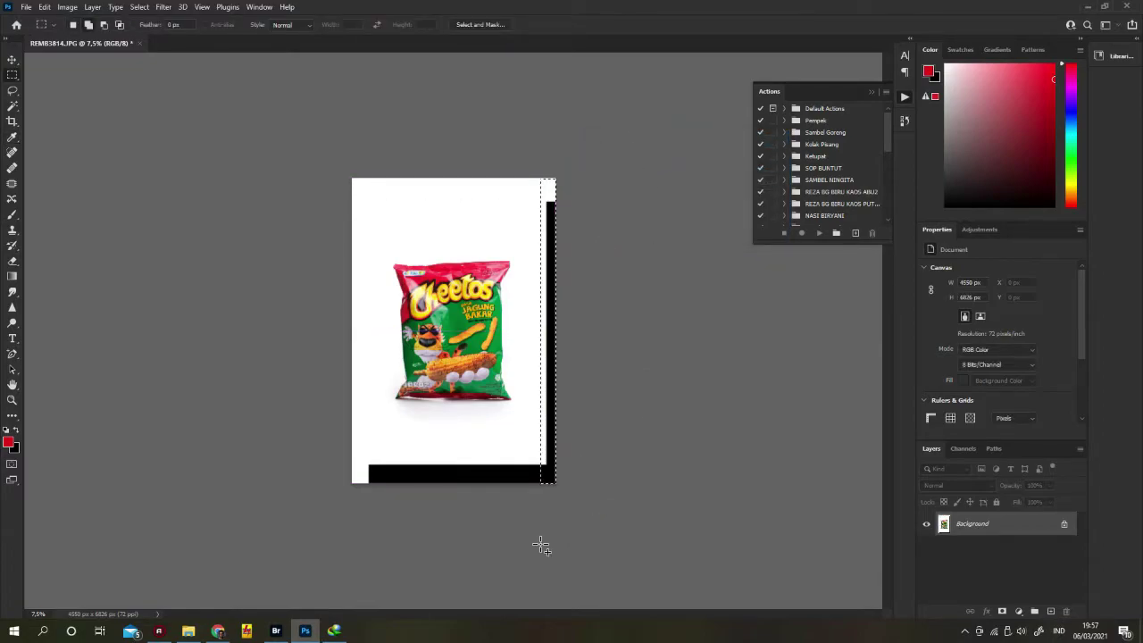
key("shift+F5")
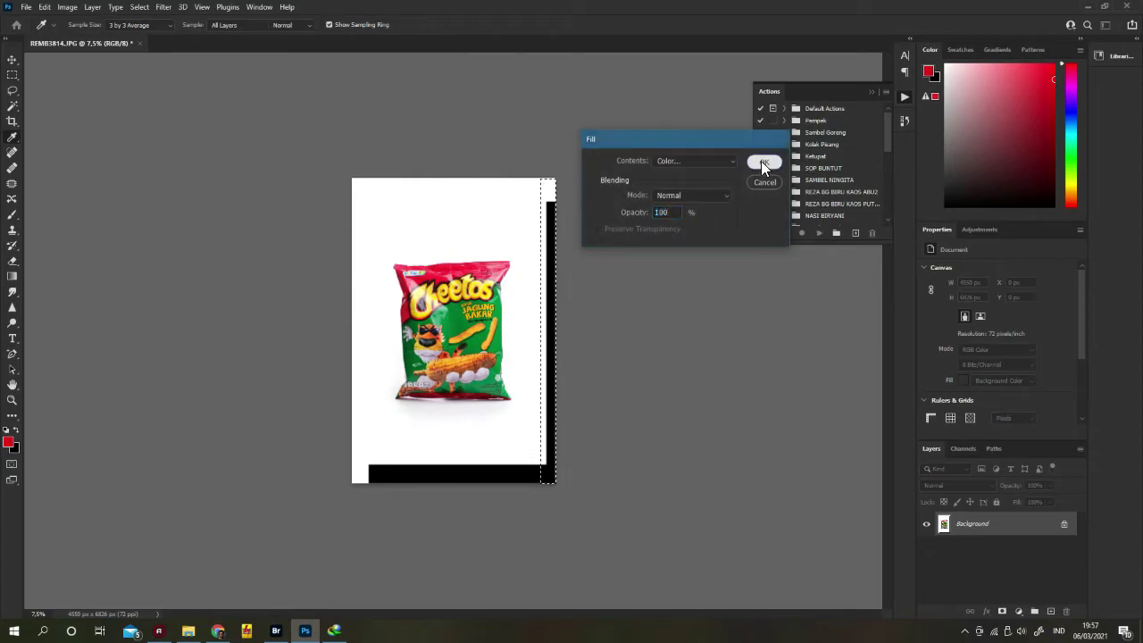
left_click(761, 160)
left_click_drag(289, 450, 638, 537)
key("shift+F5")
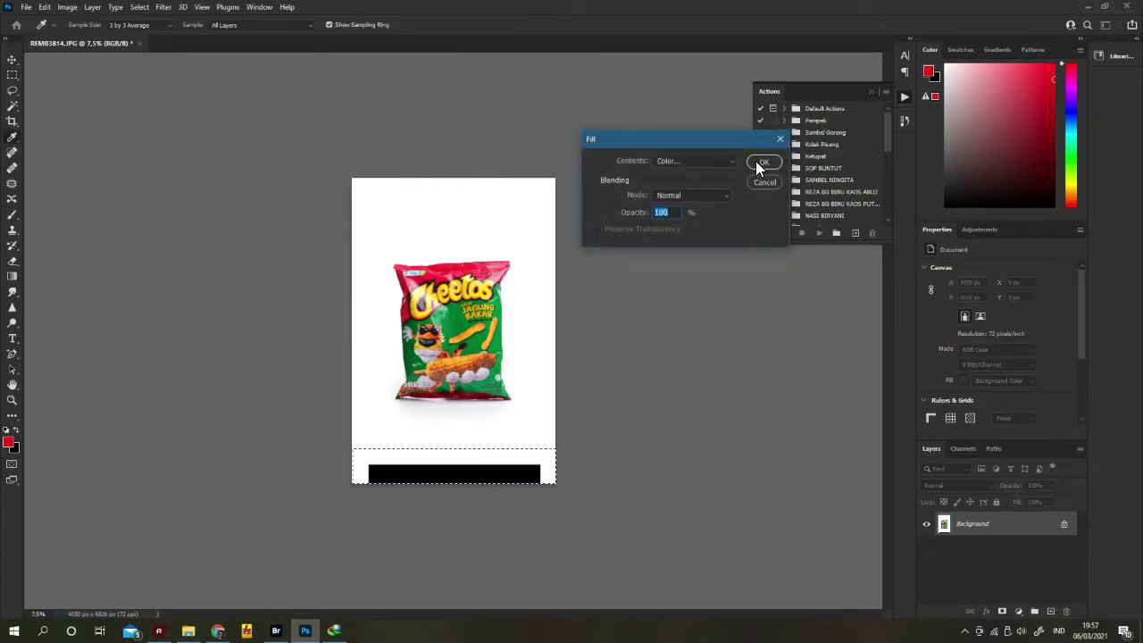
left_click(760, 157)
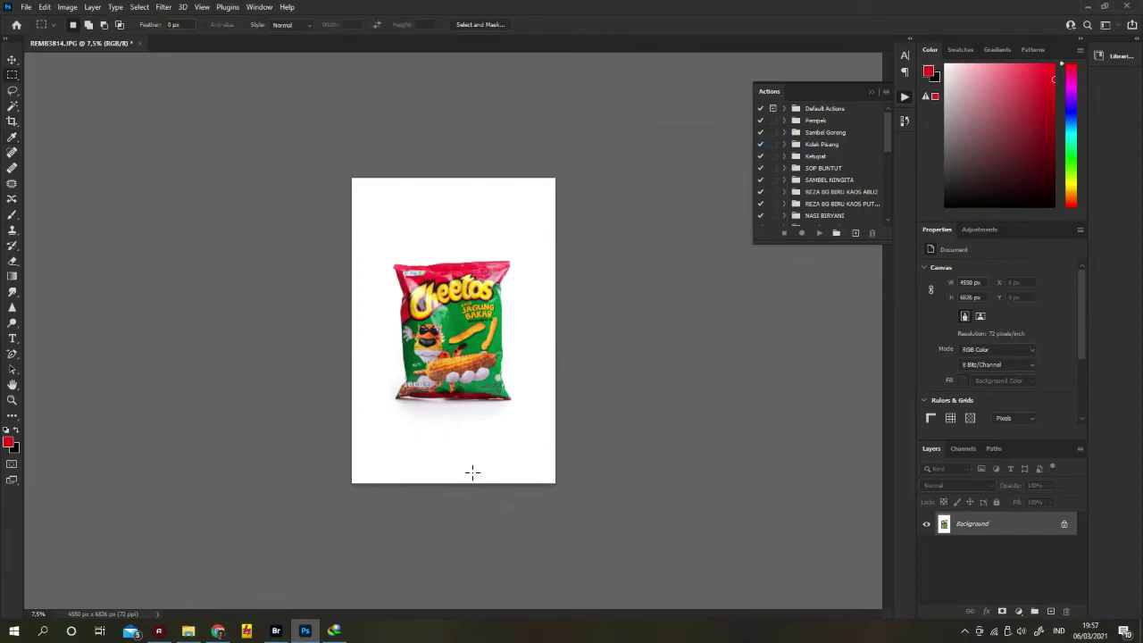
scroll(460, 433, "up", 1)
scroll(455, 428, "up", 1)
scroll(488, 393, "up", 1)
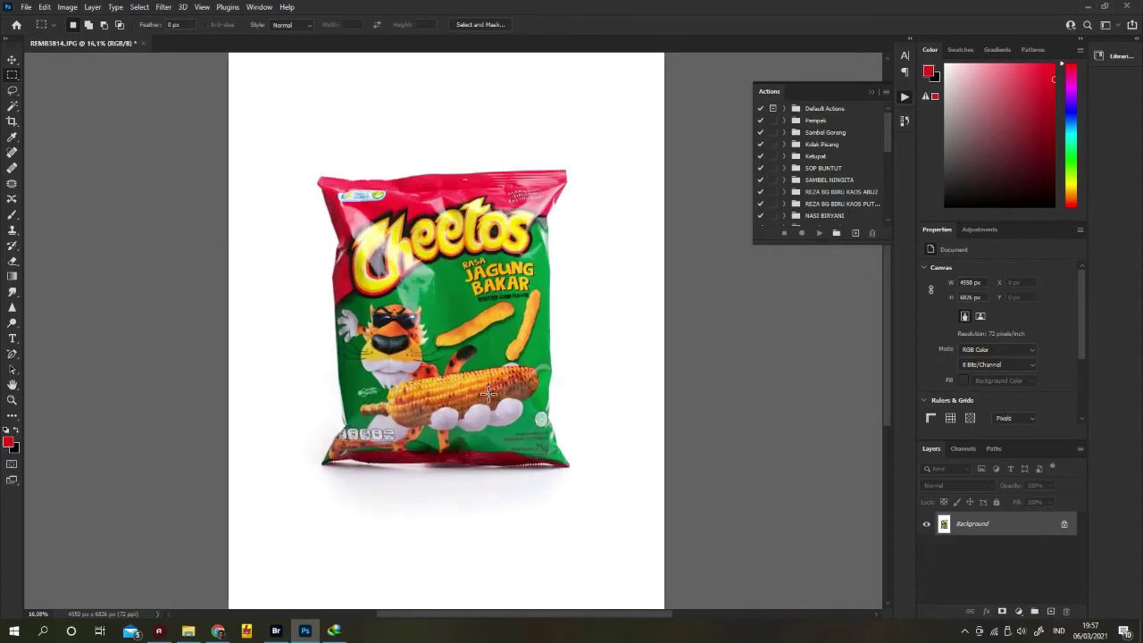
scroll(520, 433, "down", 1)
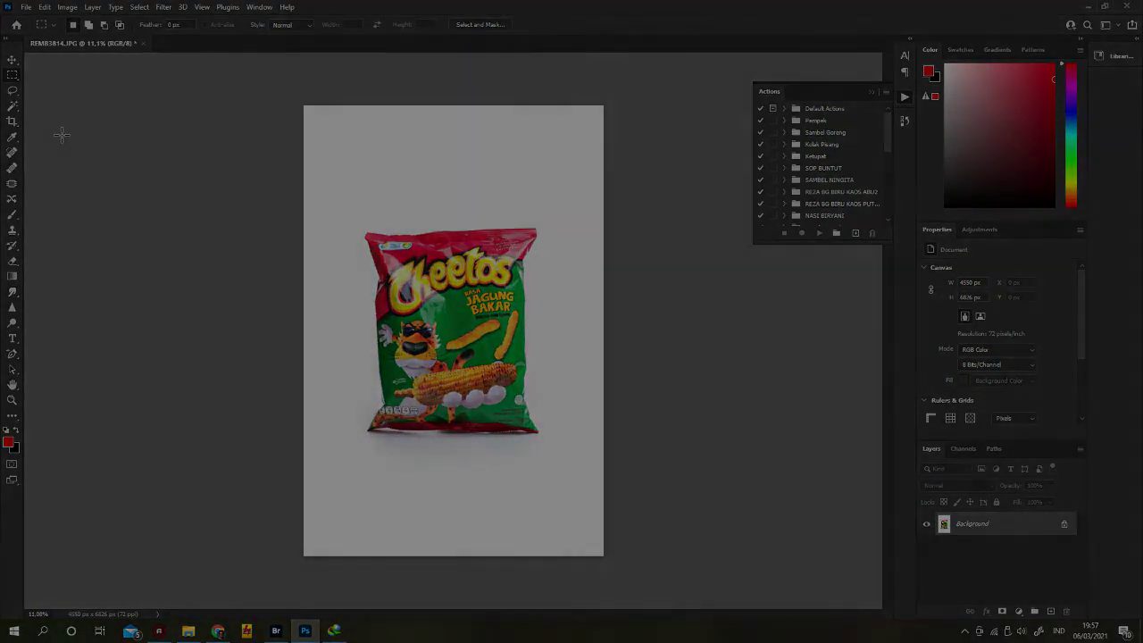